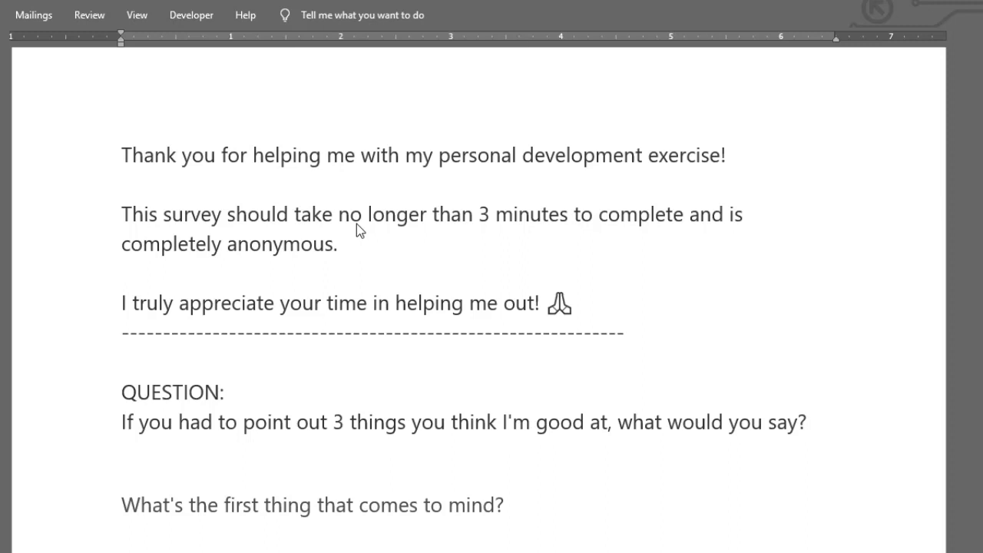
Step: Read through the survey introduction and the questions in the Survey_IdeaMapping.docx document
scroll(485, 329, down, 1)
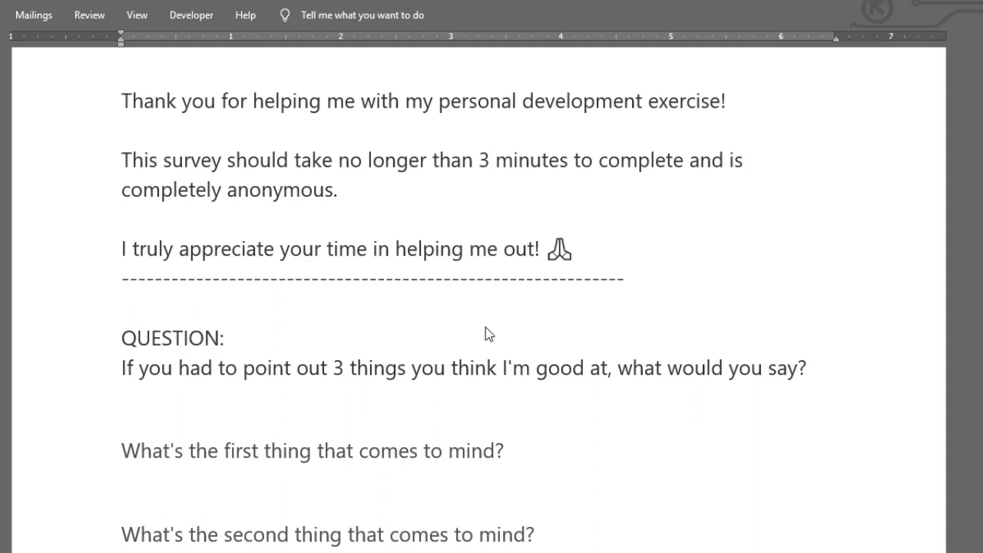
scroll(485, 328, down, 2)
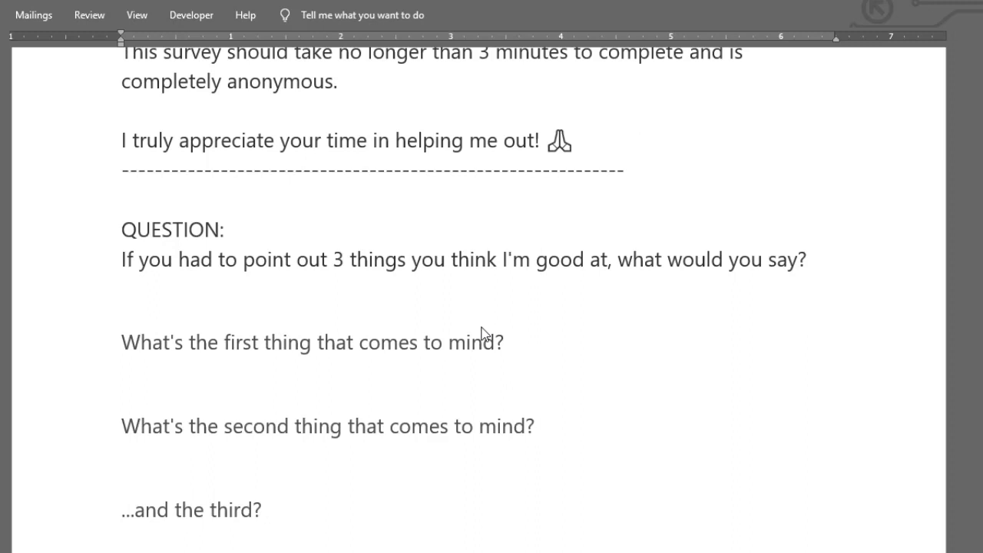
scroll(453, 369, down, 1)
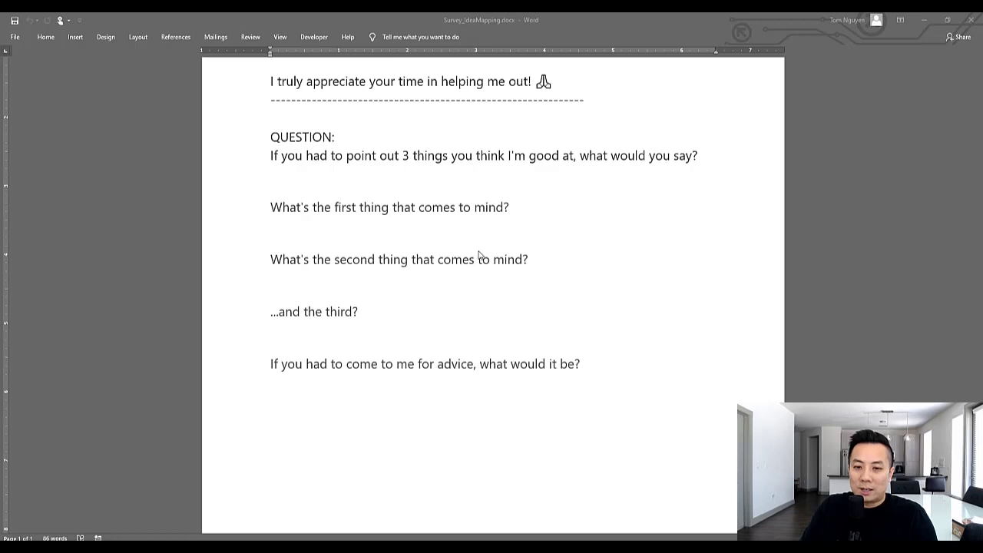
scroll(478, 255, up, 3)
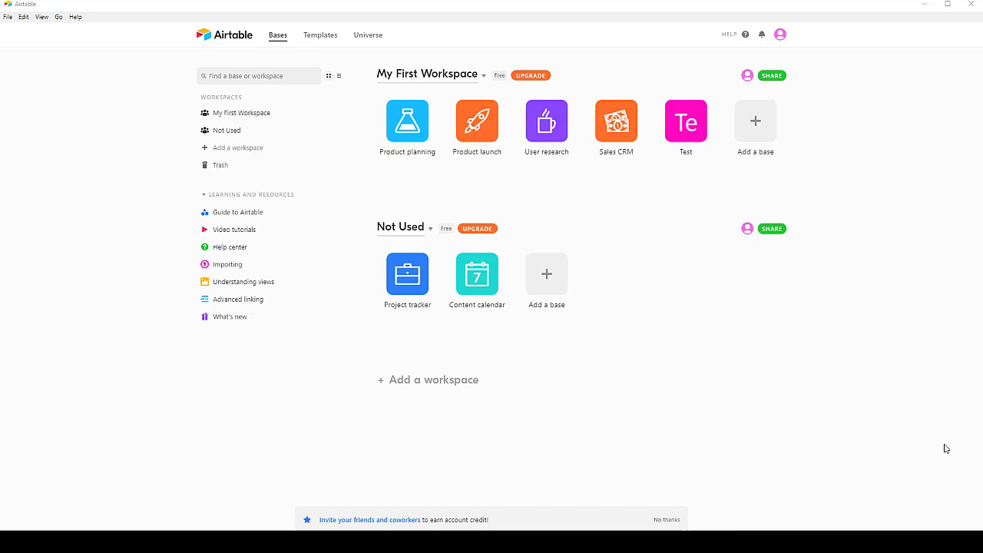
Step: In Airtable, examine the pricing plans and their limits for records and attachment space, and return to the bases overview
click(780, 34)
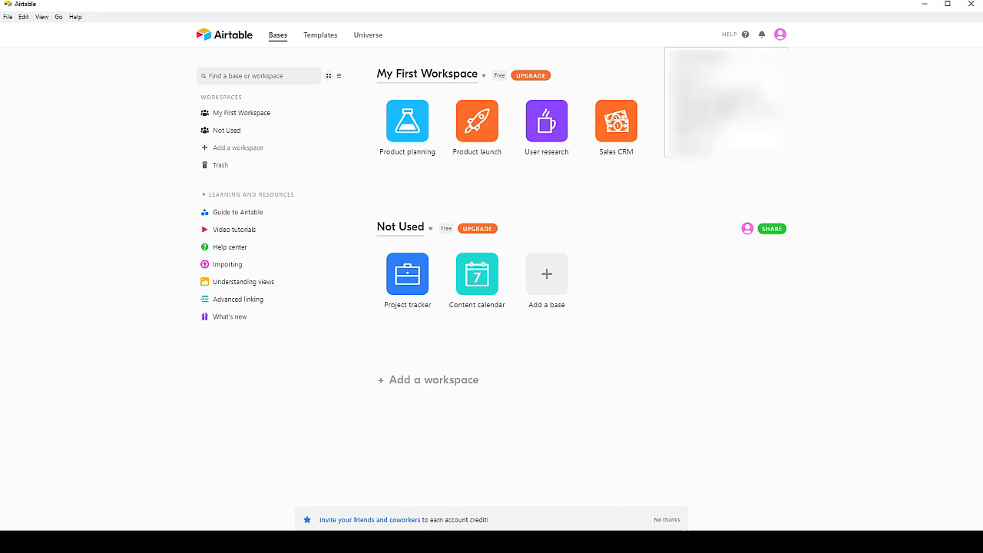
click(776, 145)
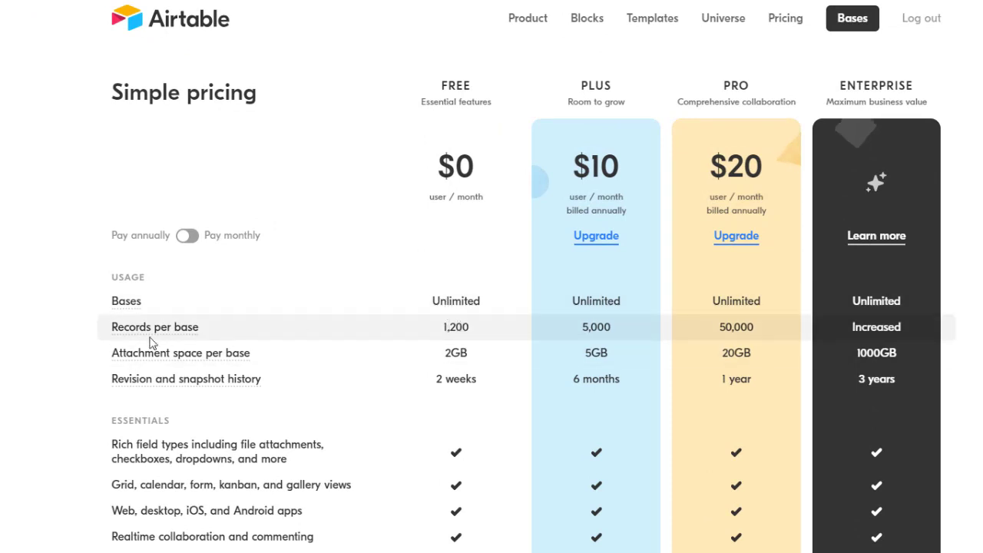
mouse_move(195, 333)
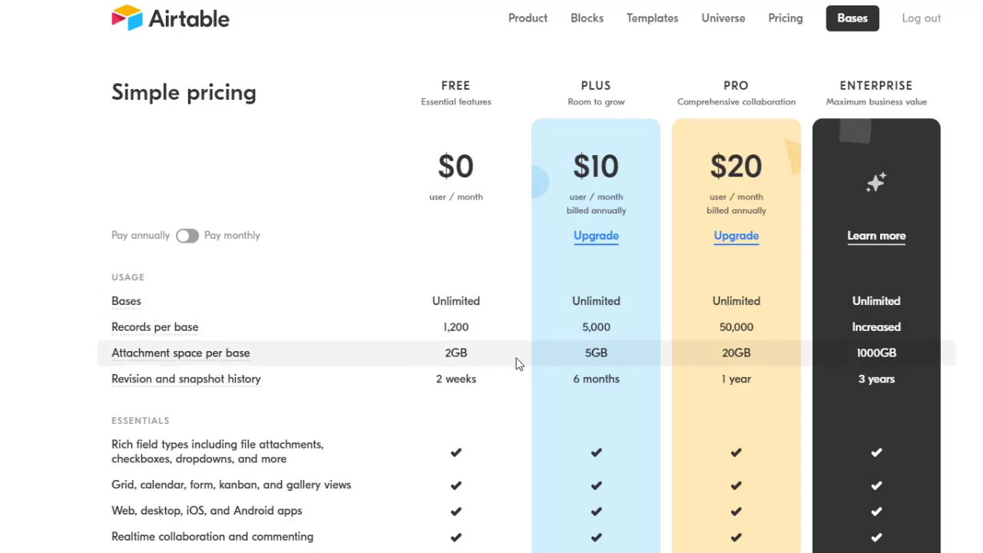
scroll(533, 352, down, 1)
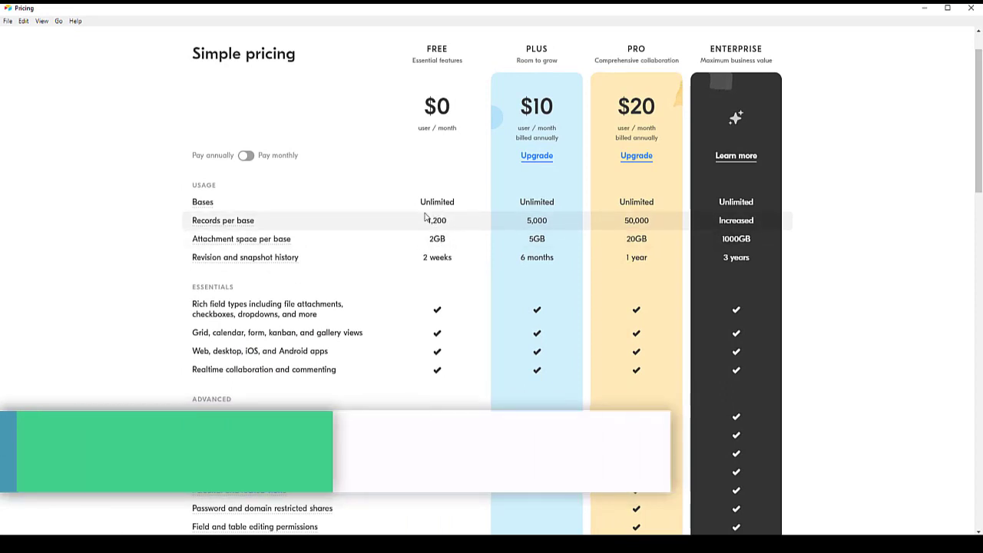
scroll(453, 229, up, 1)
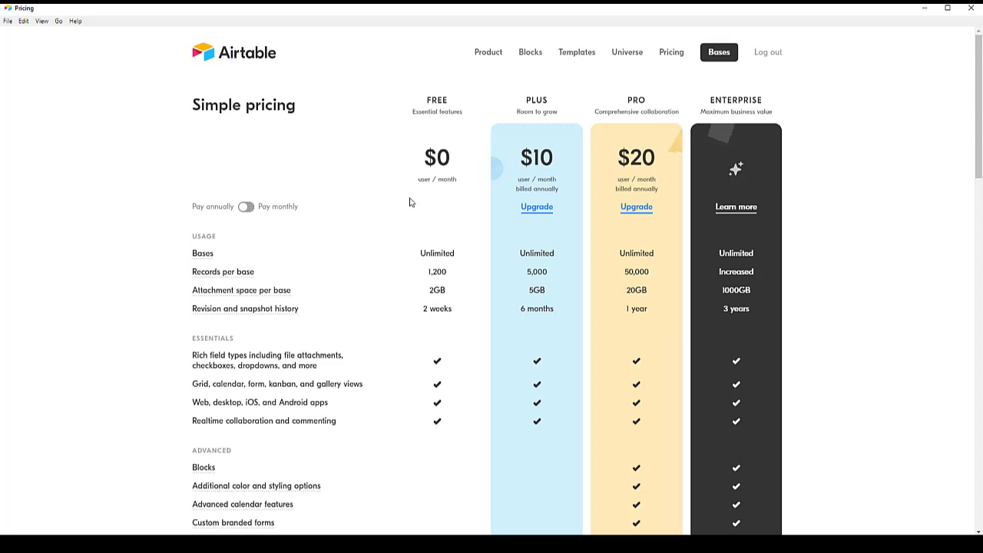
click(249, 59)
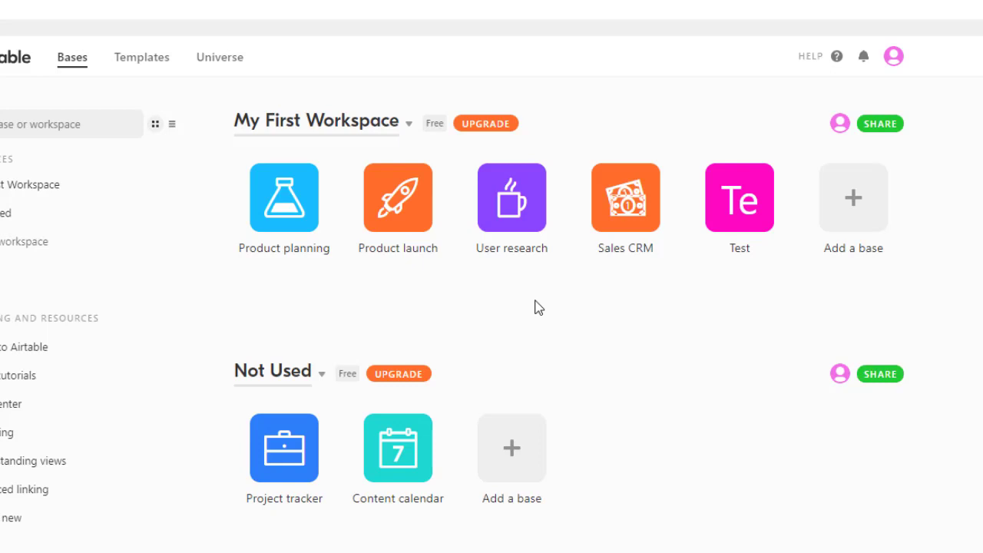
Step: Create a base from scratch named Survey in My First Workspace and open it
click(858, 206)
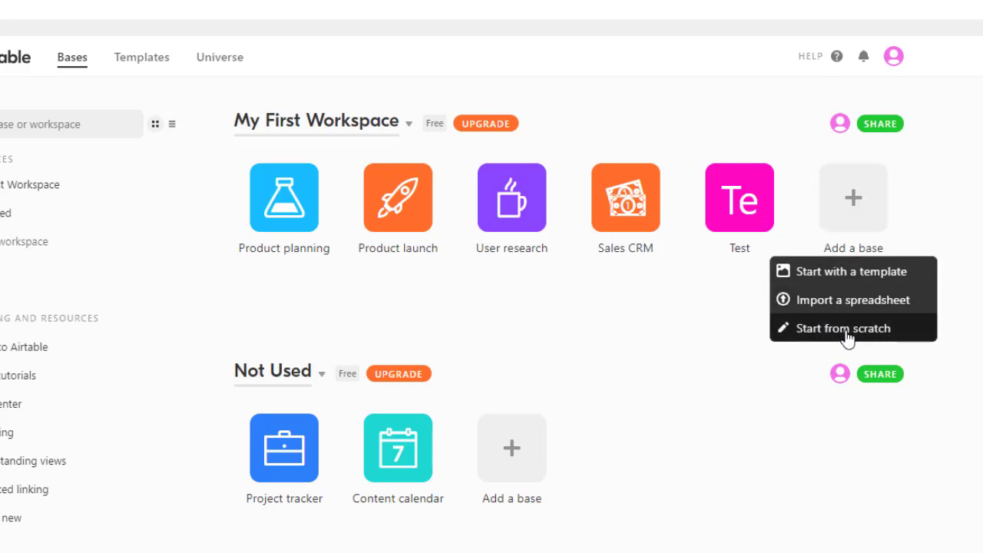
click(845, 333)
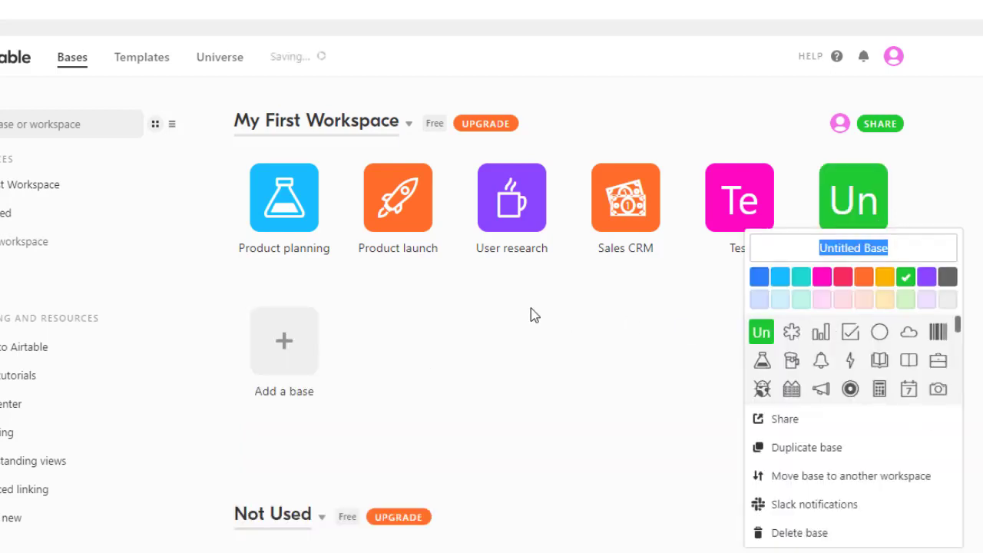
text(Survey)
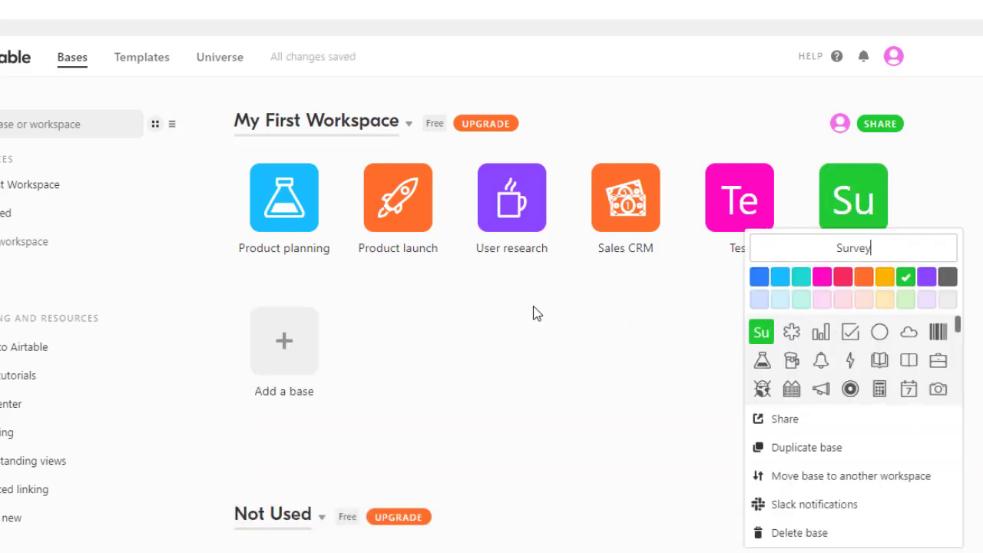
click(937, 176)
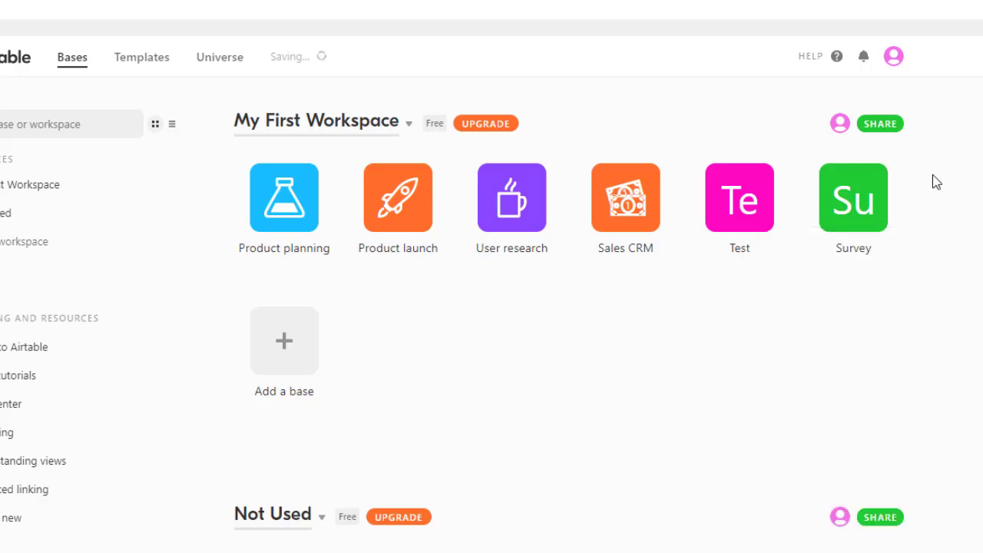
click(854, 198)
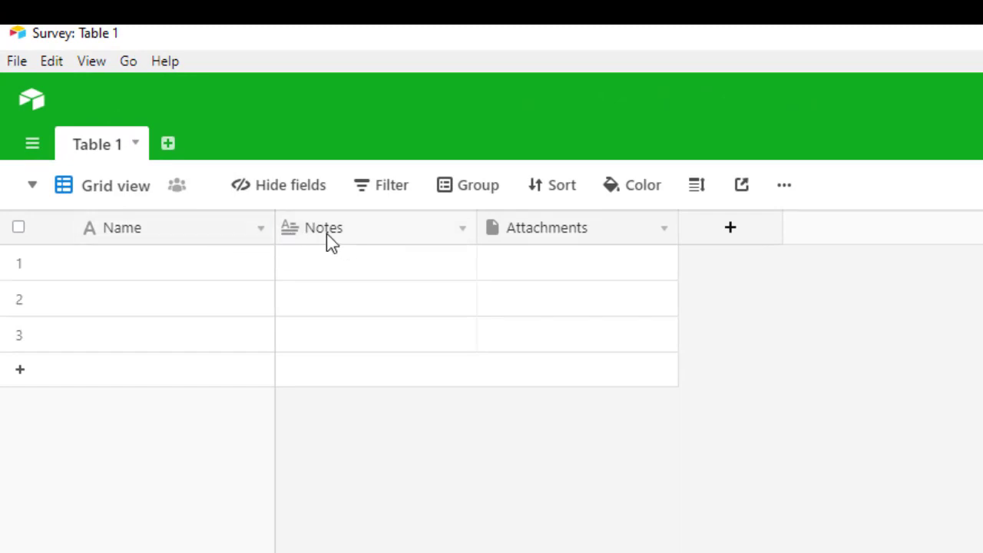
Step: Delete the Notes and Attachments fields from Table 1
right_click(384, 230)
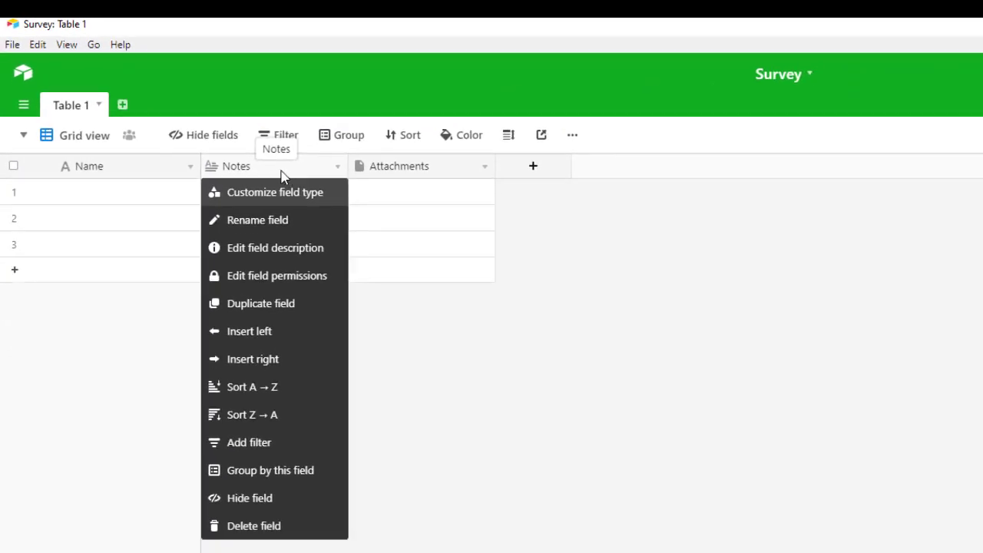
click(269, 526)
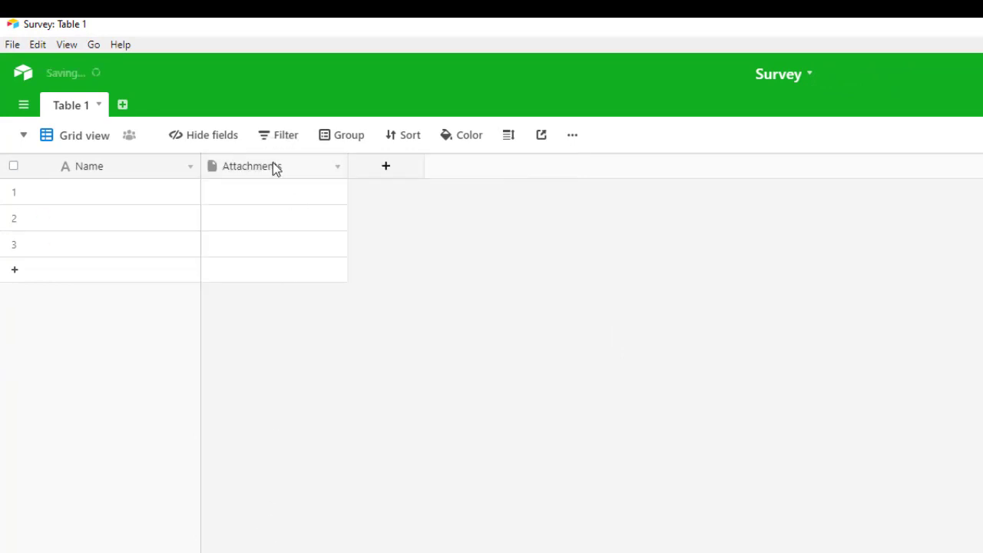
right_click(274, 170)
click(286, 526)
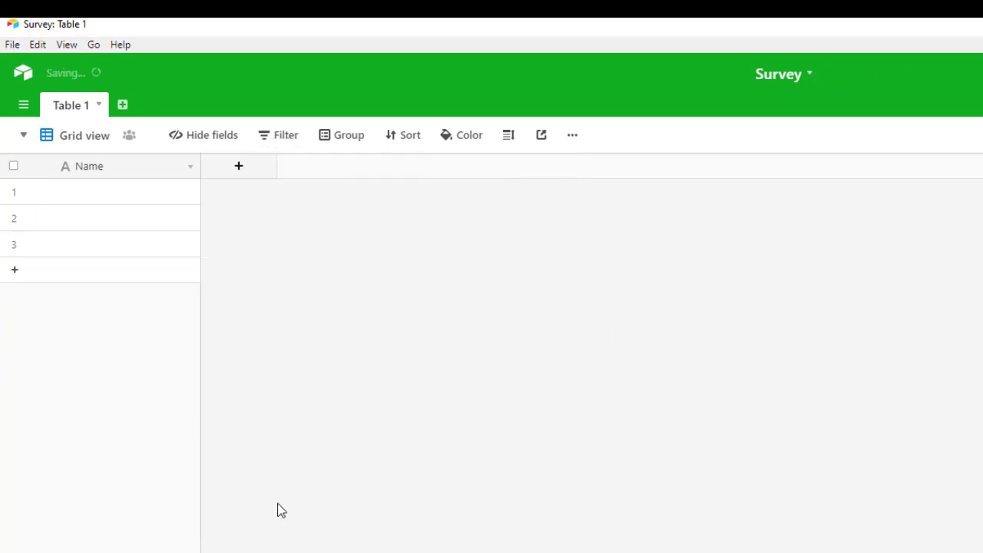
Step: Rename the primary Name field to Response ID and change its field type to Autonumber
right_click(98, 167)
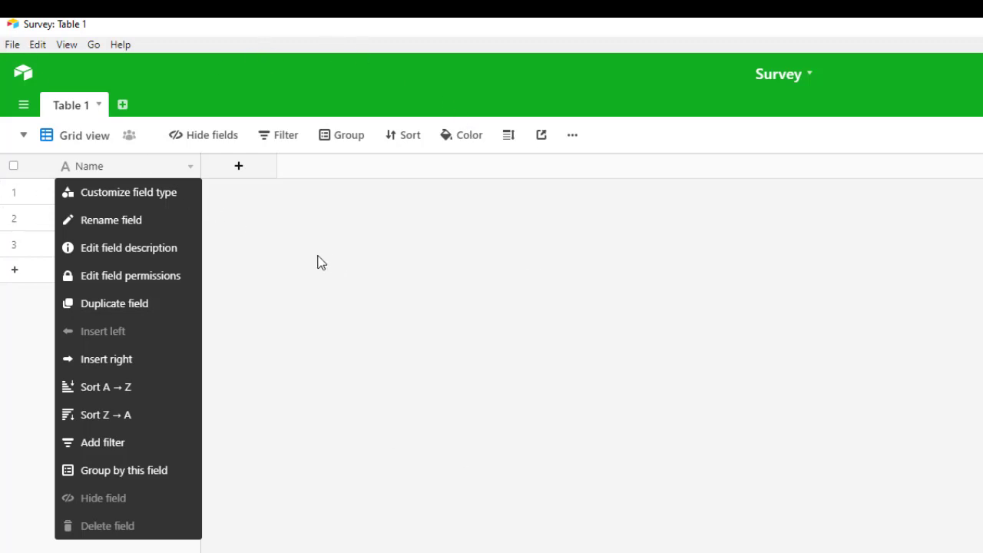
click(316, 292)
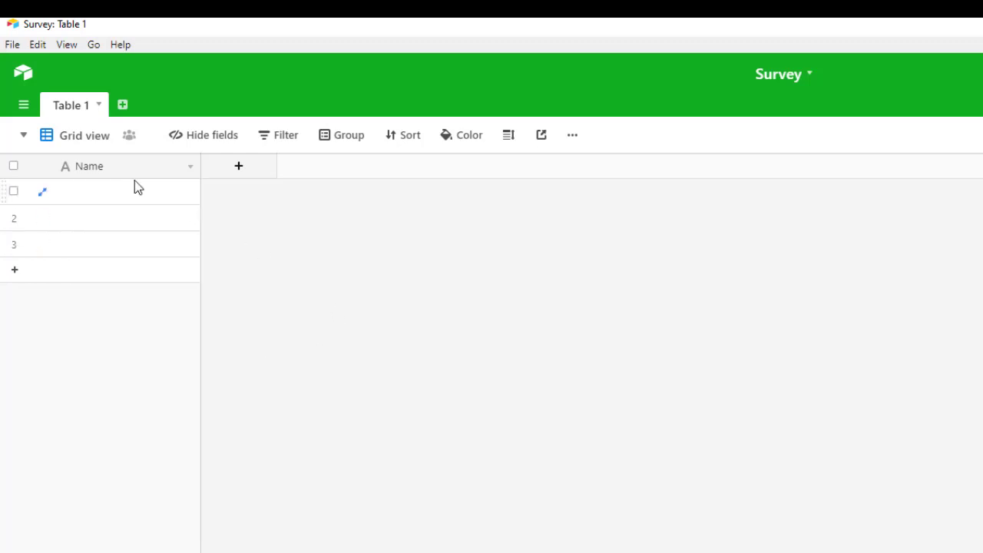
double_click(94, 174)
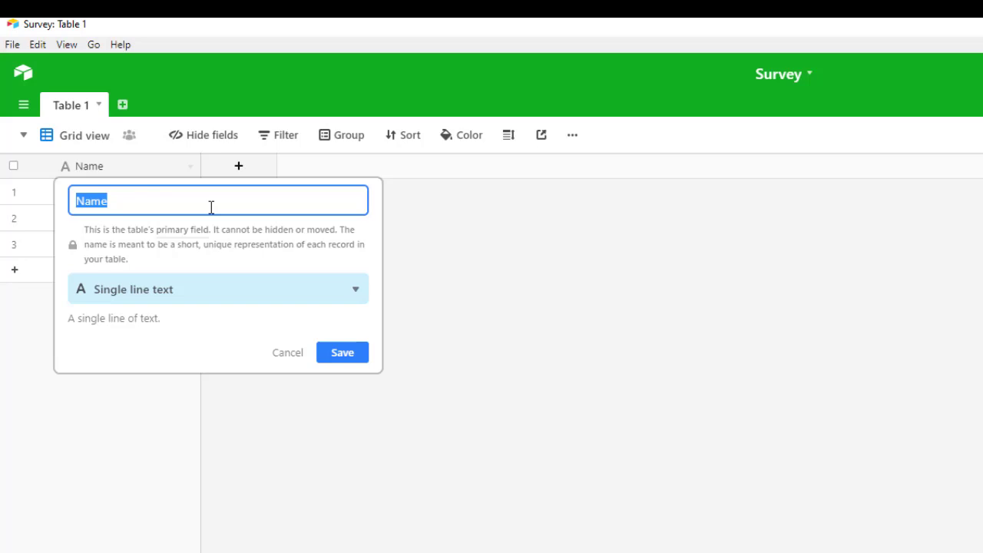
text(Response ID)
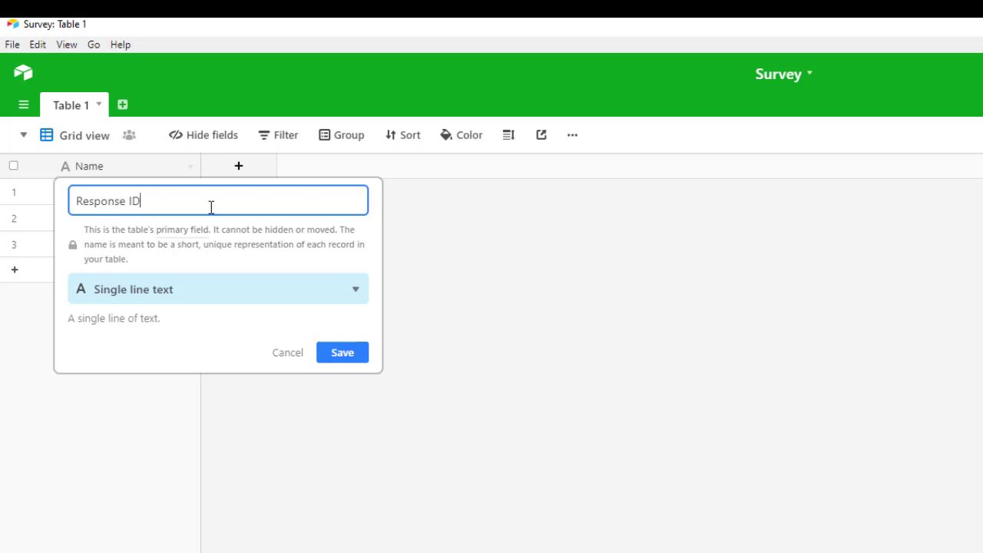
click(158, 304)
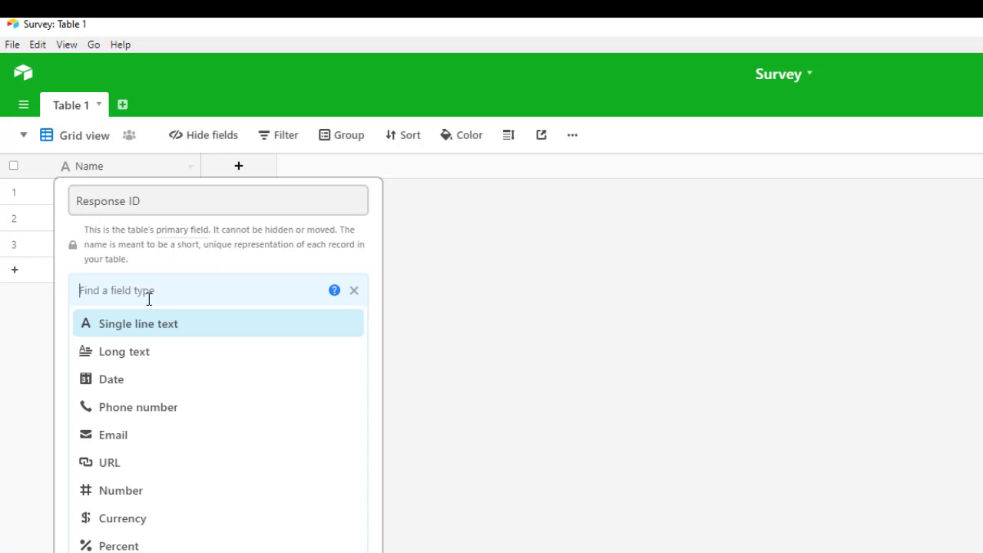
text(au)
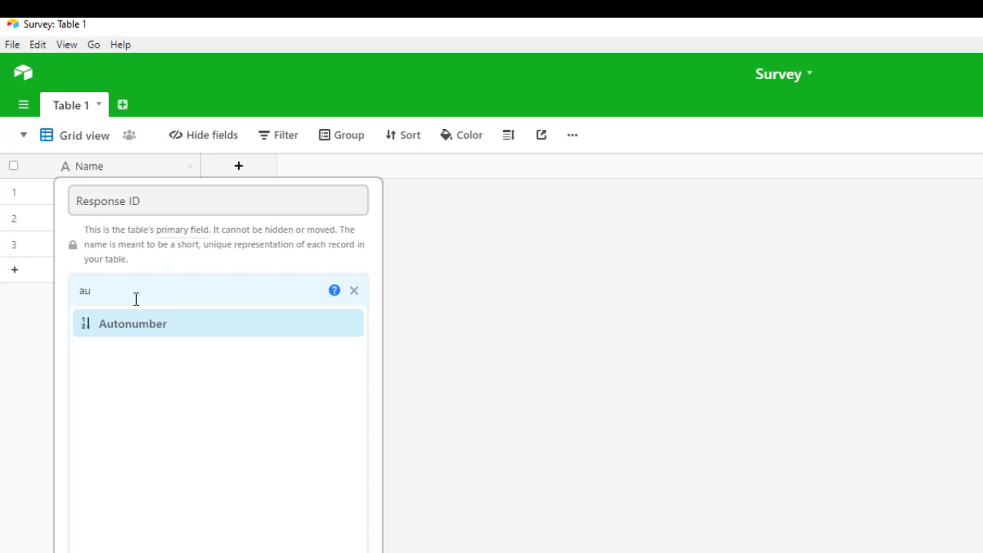
click(138, 332)
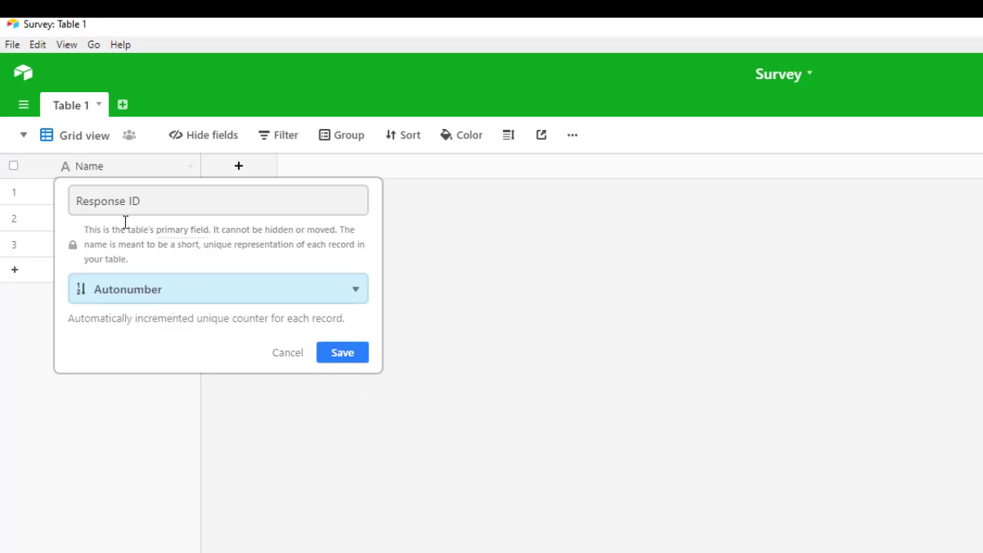
click(345, 356)
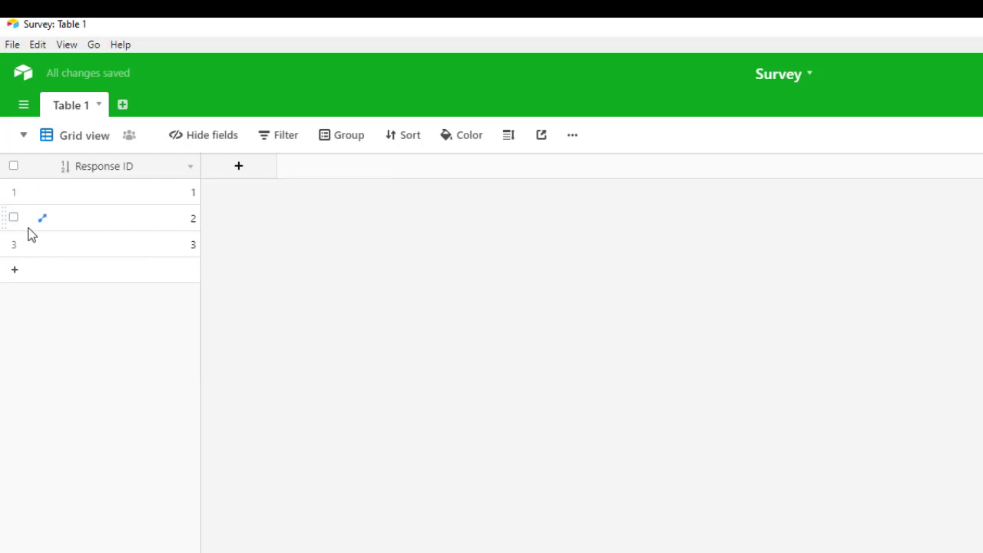
Step: Delete the three empty records and narrow the Response ID column to fit its heading
click(14, 191)
click(14, 218)
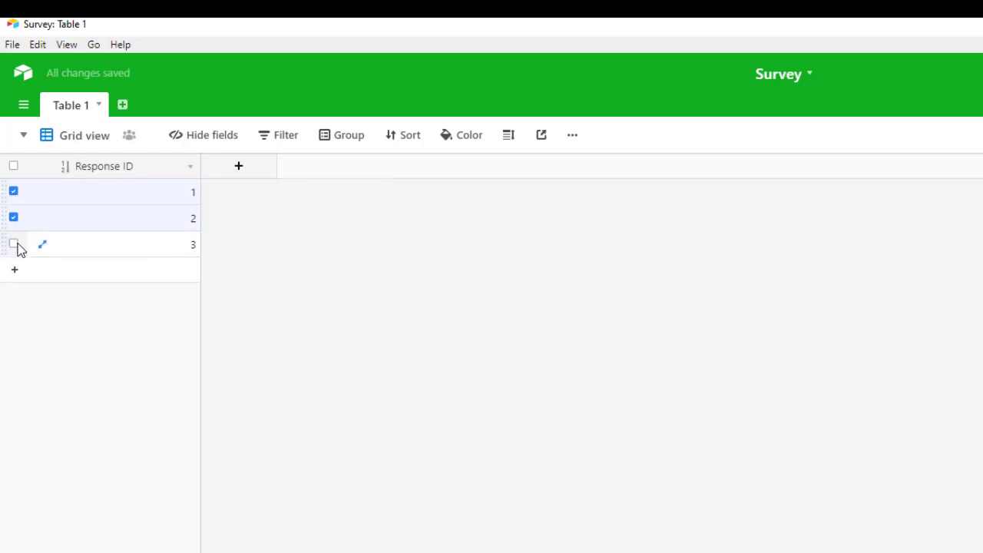
click(14, 244)
right_click(17, 245)
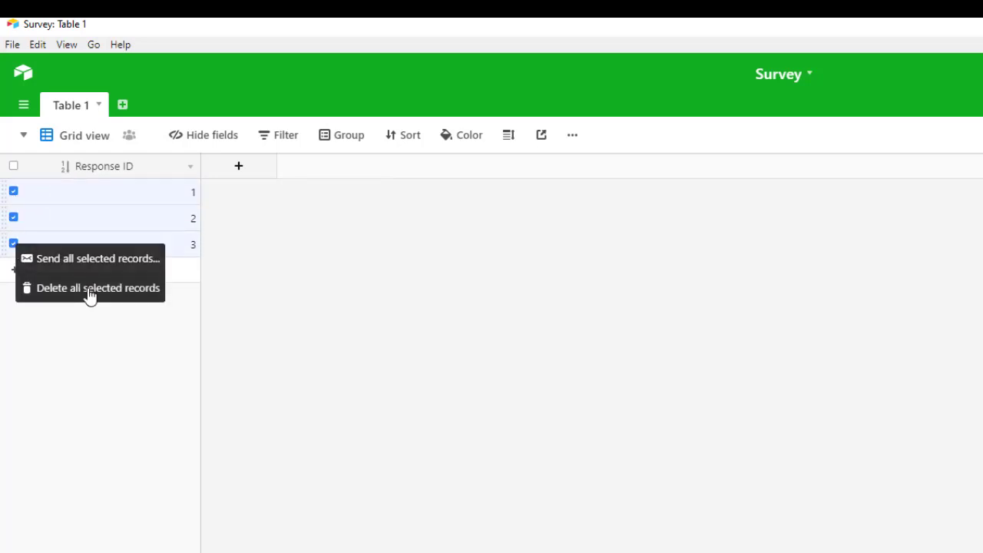
click(90, 289)
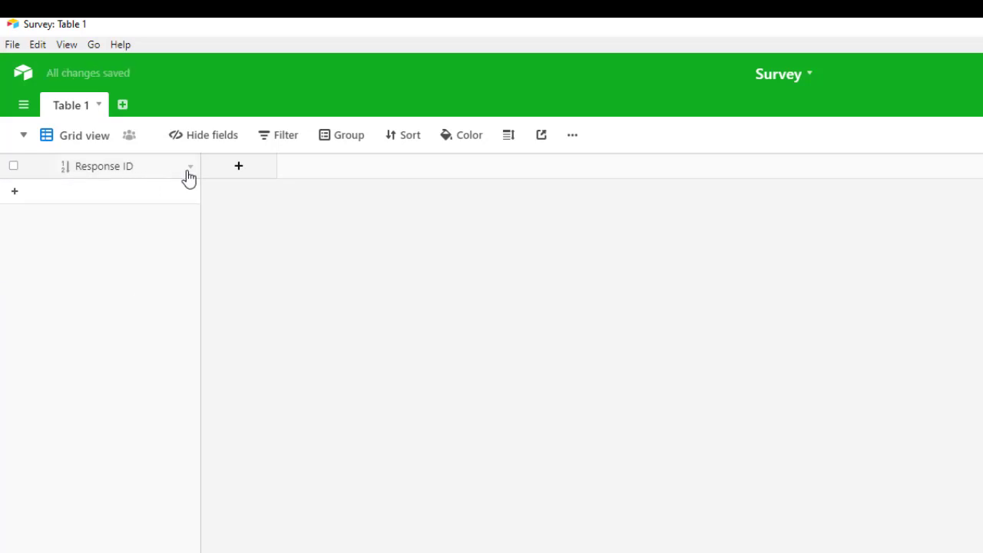
drag(199, 167, 157, 168)
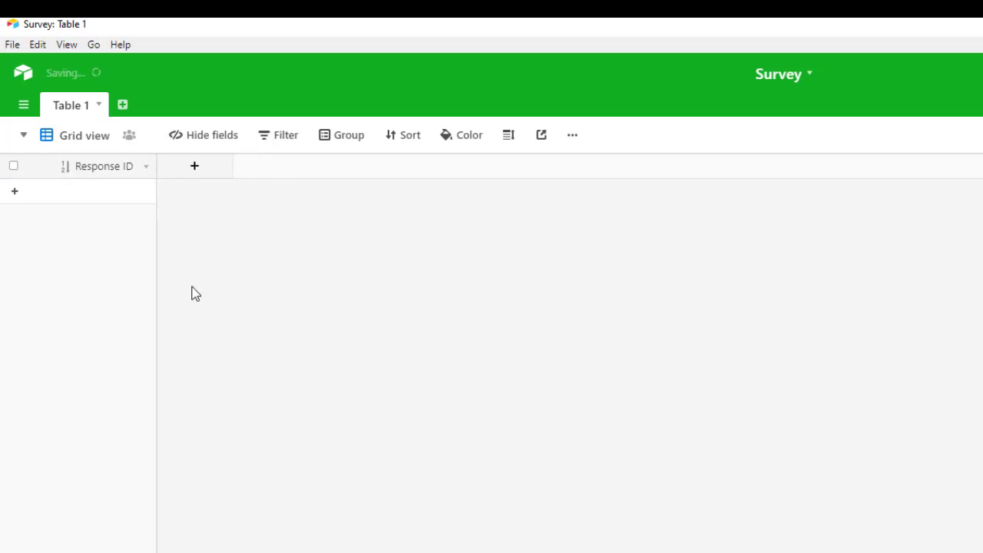
Step: Add two single line text fields named Response 1 and Response 2
click(196, 167)
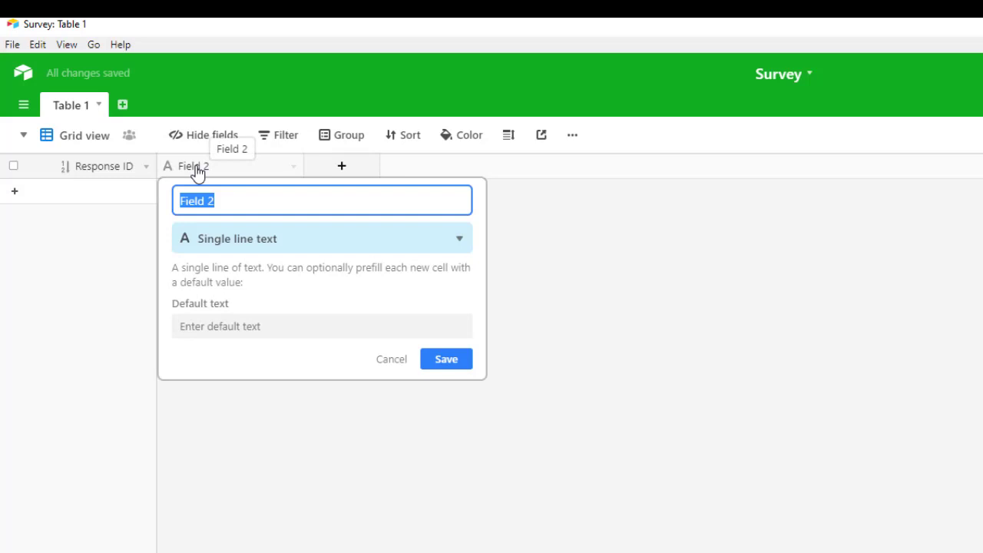
text(Response 1)
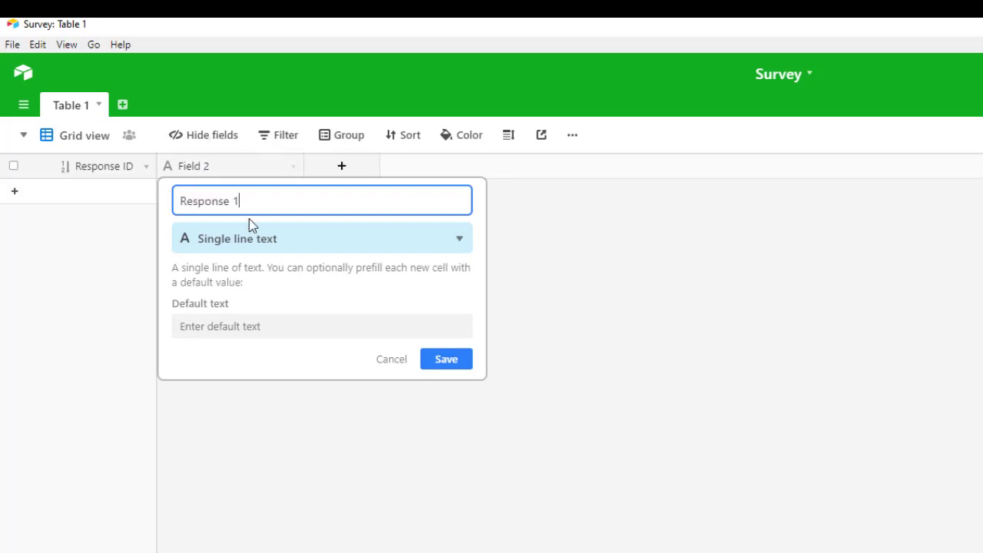
click(453, 363)
click(341, 167)
text(R)
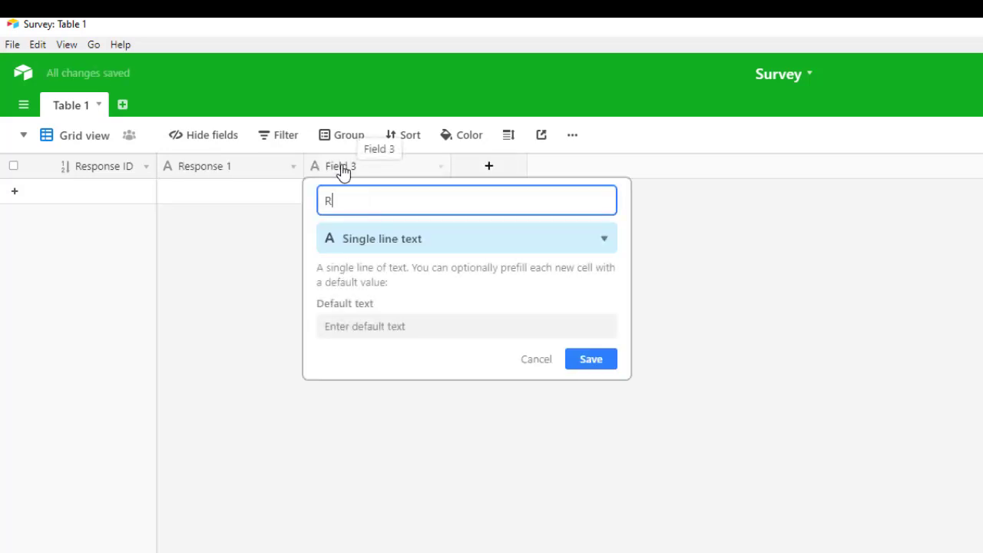
text(esponse 2)
click(601, 361)
Step: Add two more single line text fields named Response 3 and Advice Response
click(499, 174)
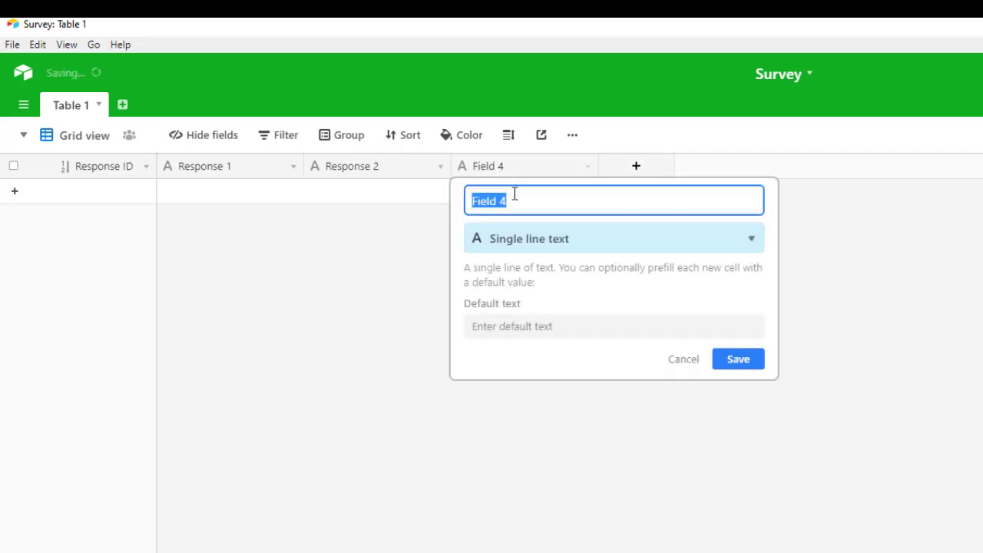
text(Response 3)
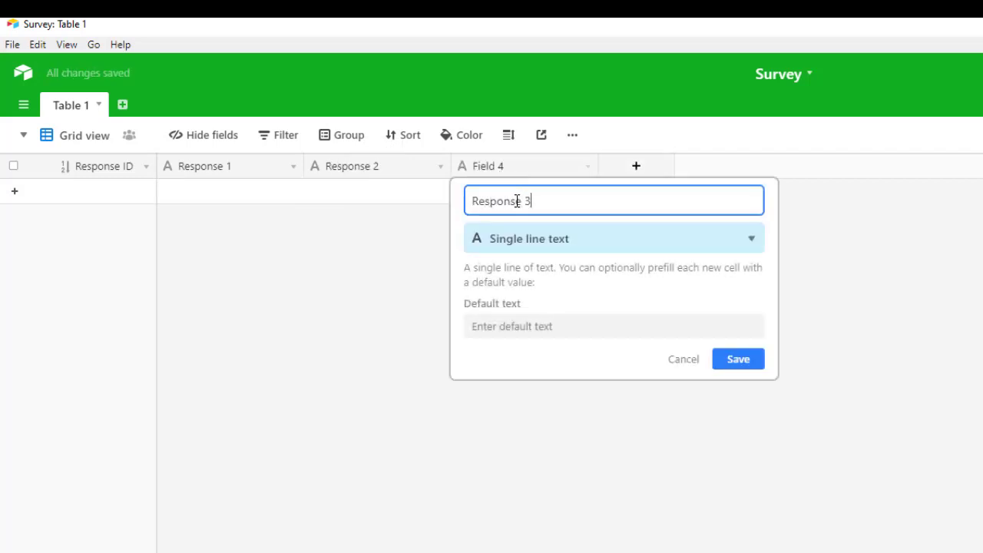
click(739, 361)
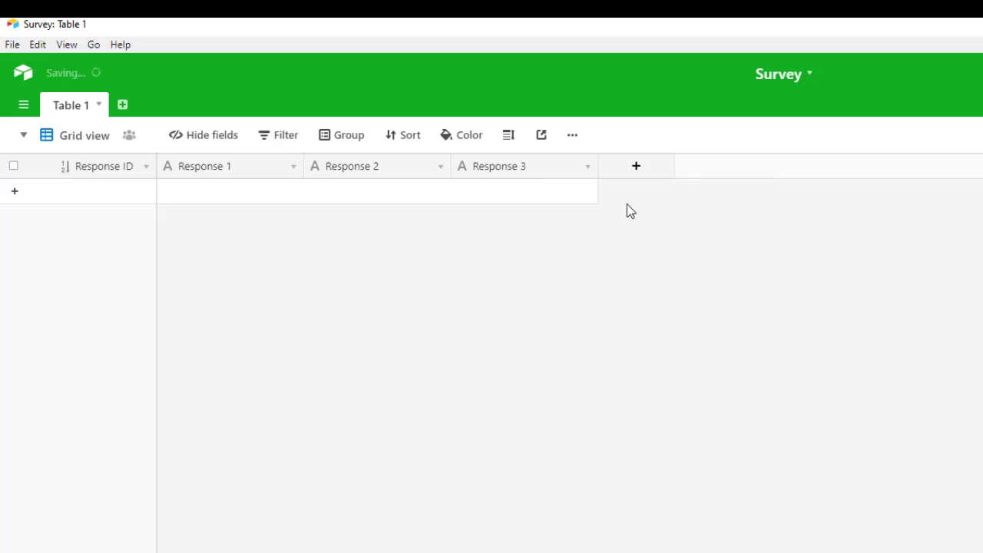
click(636, 165)
text(A)
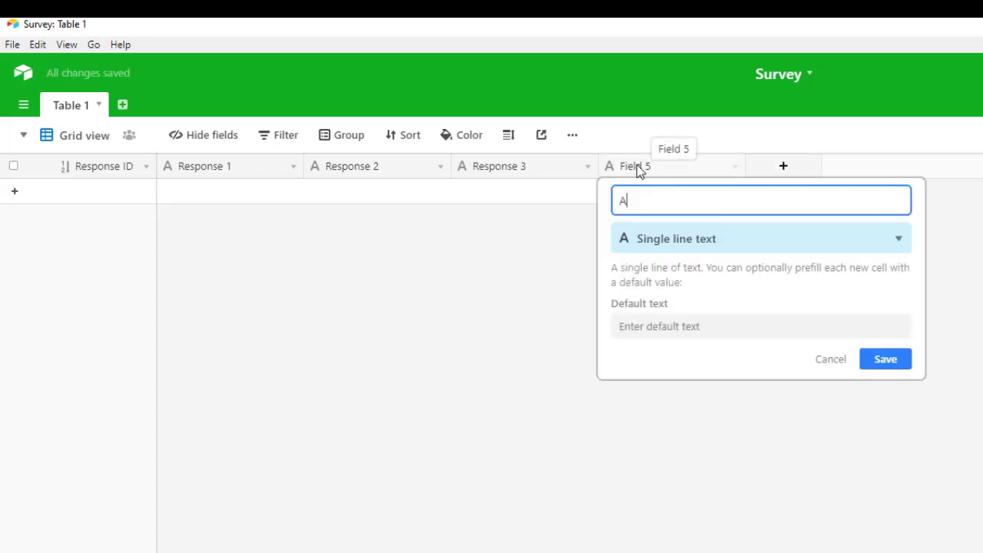
text(dvice Respons)
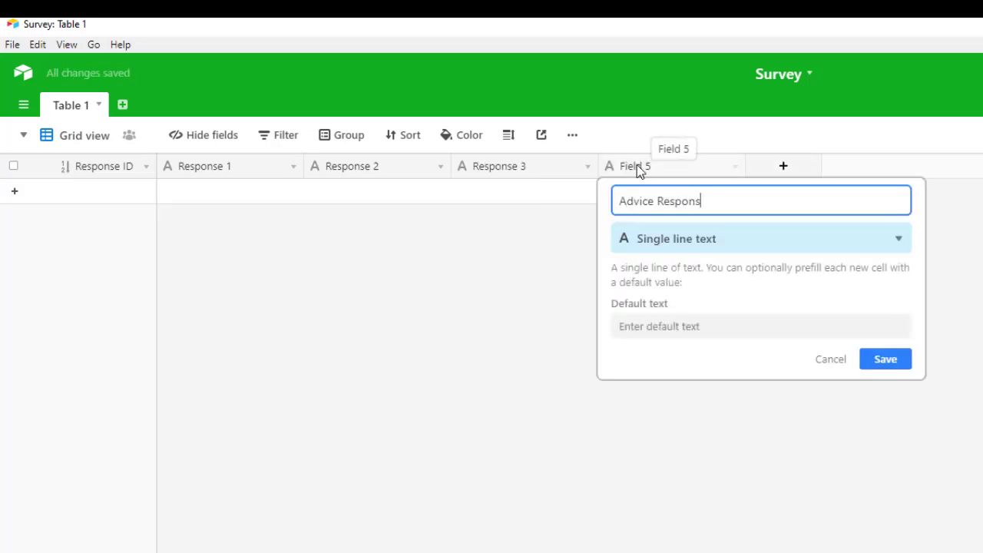
text(e)
click(891, 361)
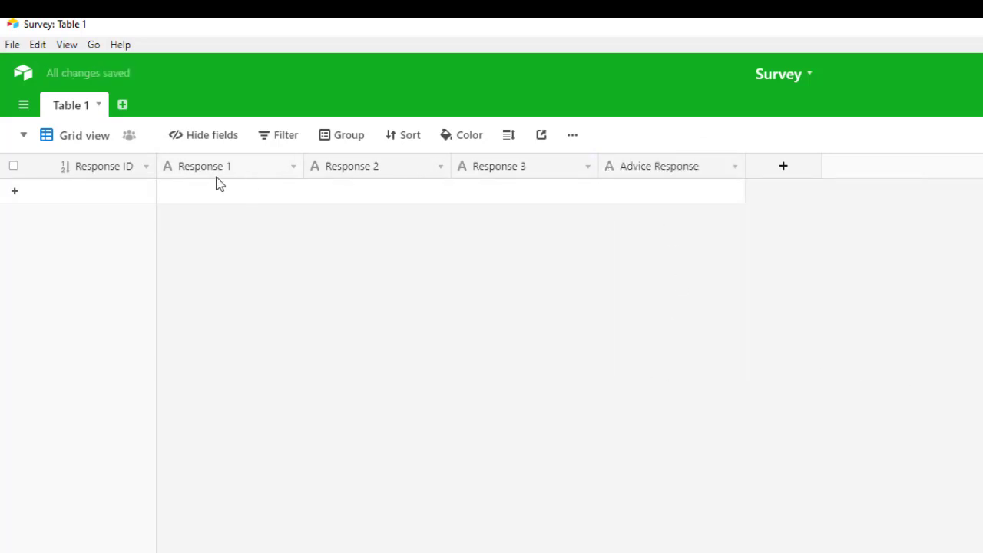
Step: Rename the table to Surveys and its grid view to All Responses
double_click(77, 112)
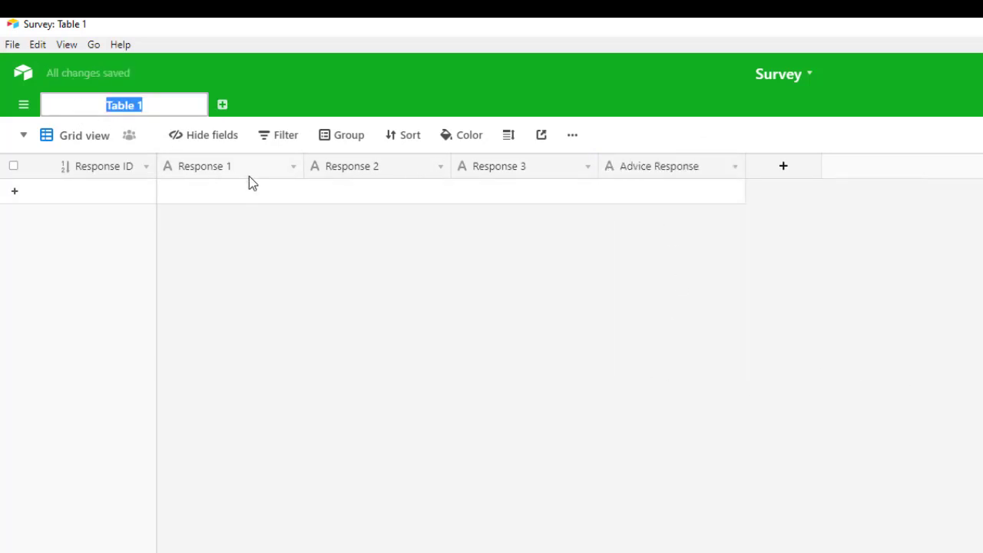
text(Surveys)
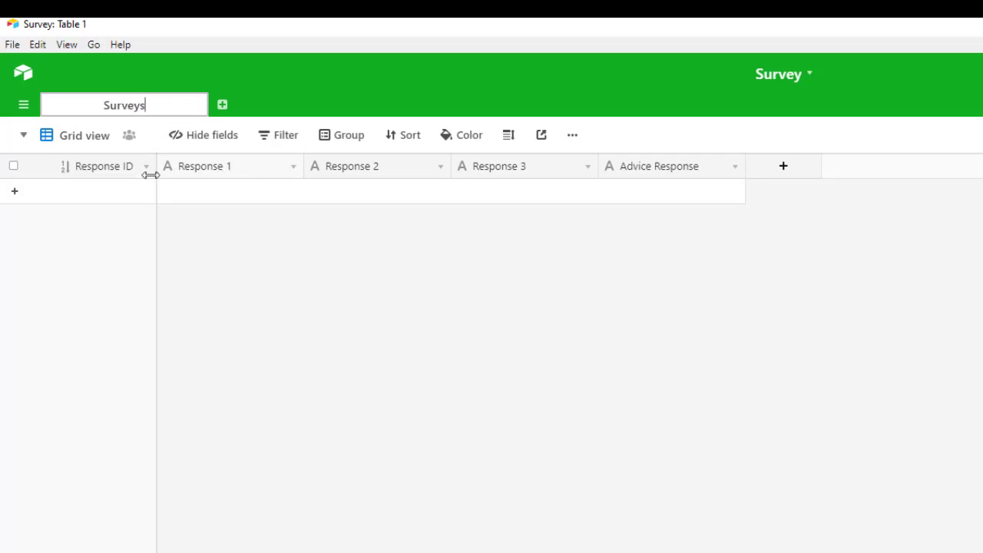
click(70, 142)
double_click(73, 141)
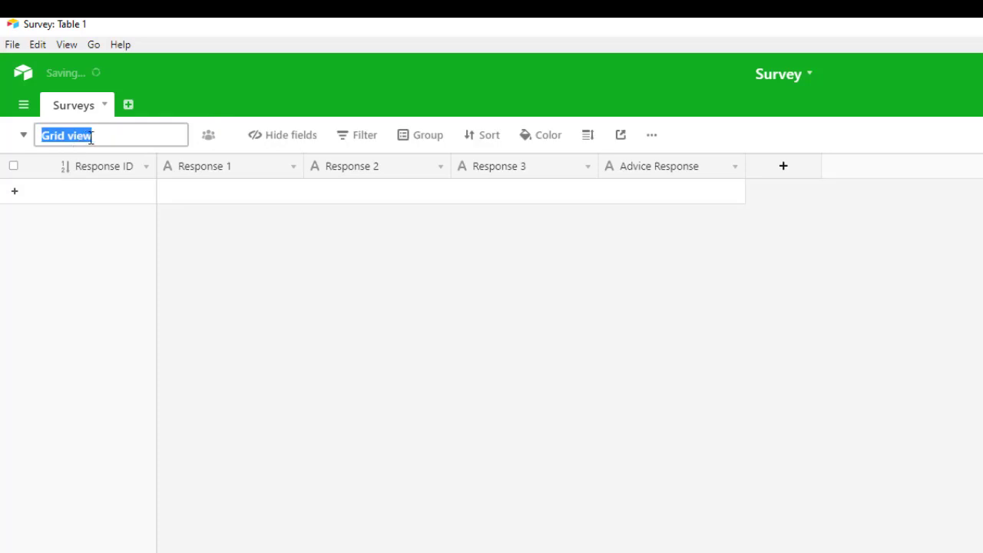
text(All Responses)
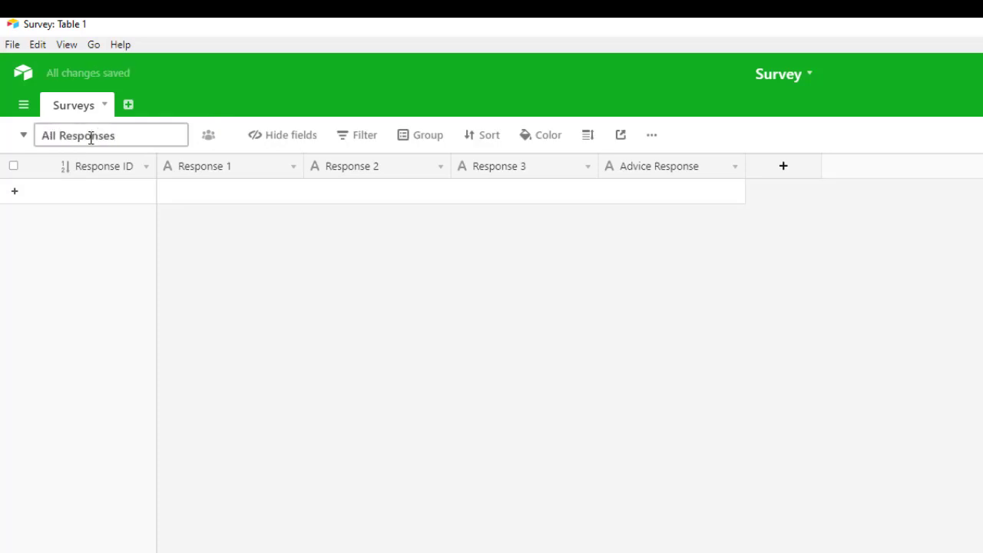
key(Return)
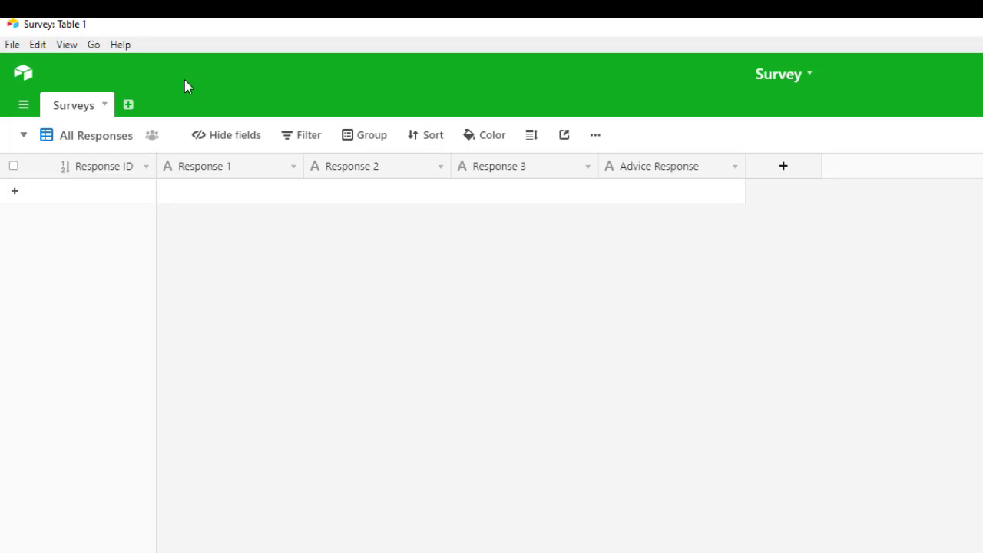
Step: Add a form view to the Surveys table and name it Survey Form
click(98, 144)
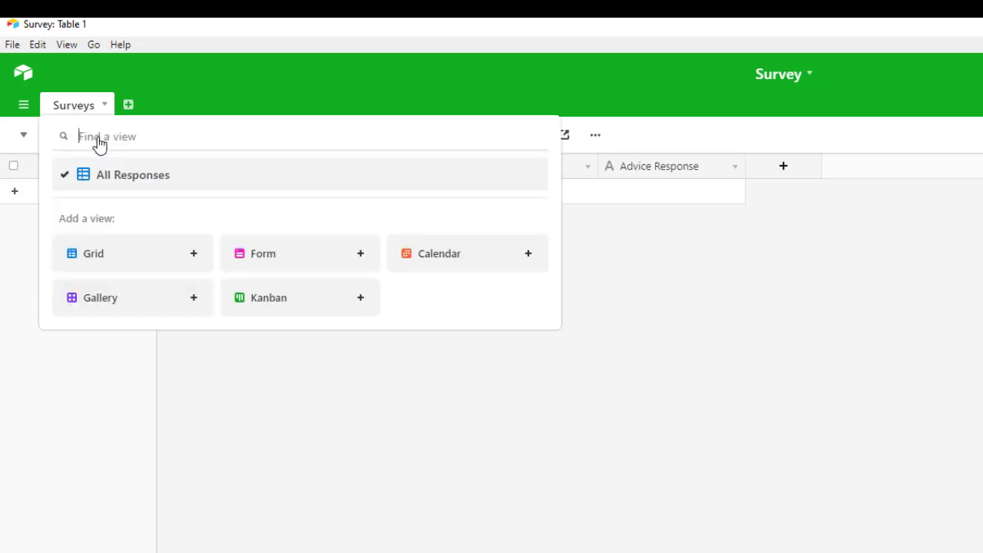
click(283, 257)
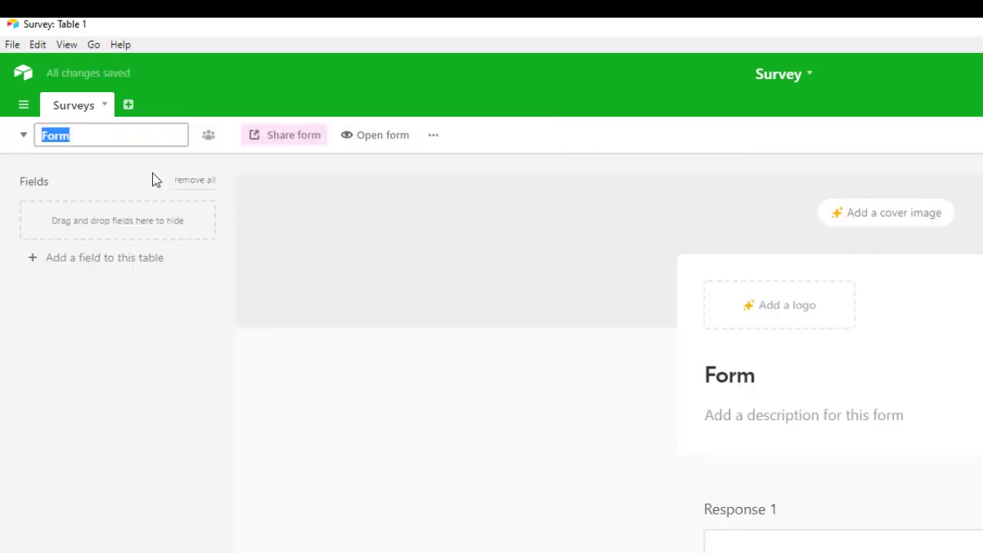
text(Survey Form)
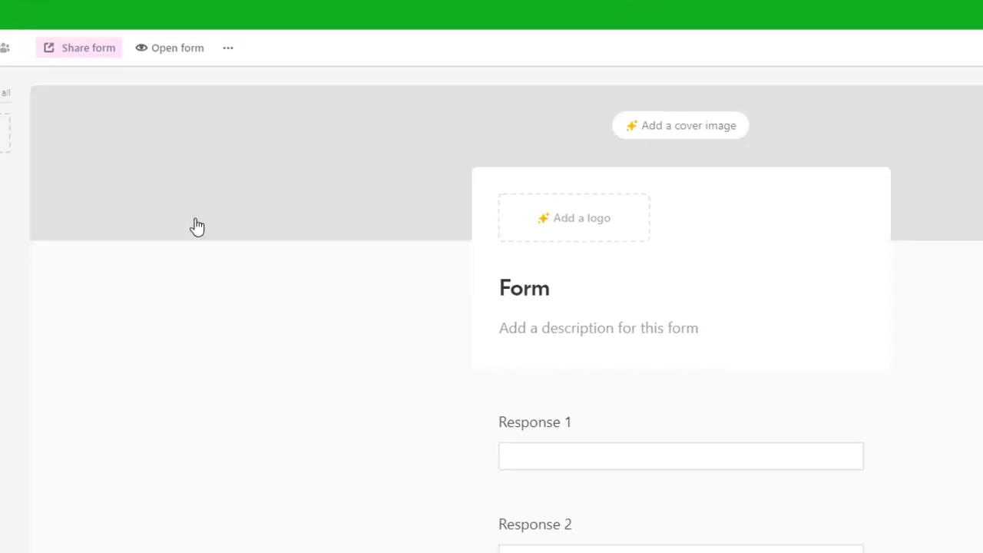
click(466, 368)
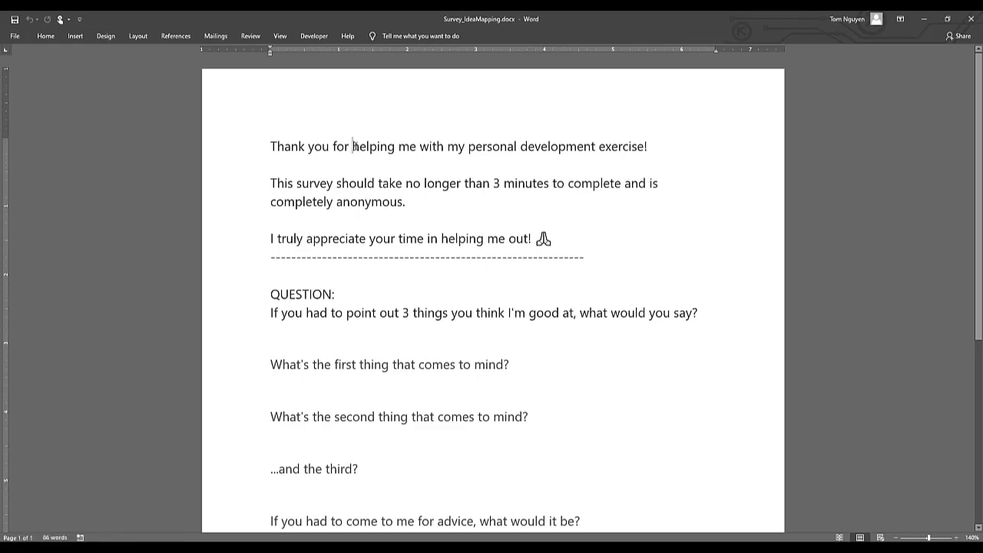
Step: Copy the thank-you introduction through the 3 things question from Survey_IdeaMapping.docx in Word and paste it as the Airtable form's description
triple_click(353, 146)
key(ctrl+c)
click(487, 238)
drag(702, 311, 282, 147)
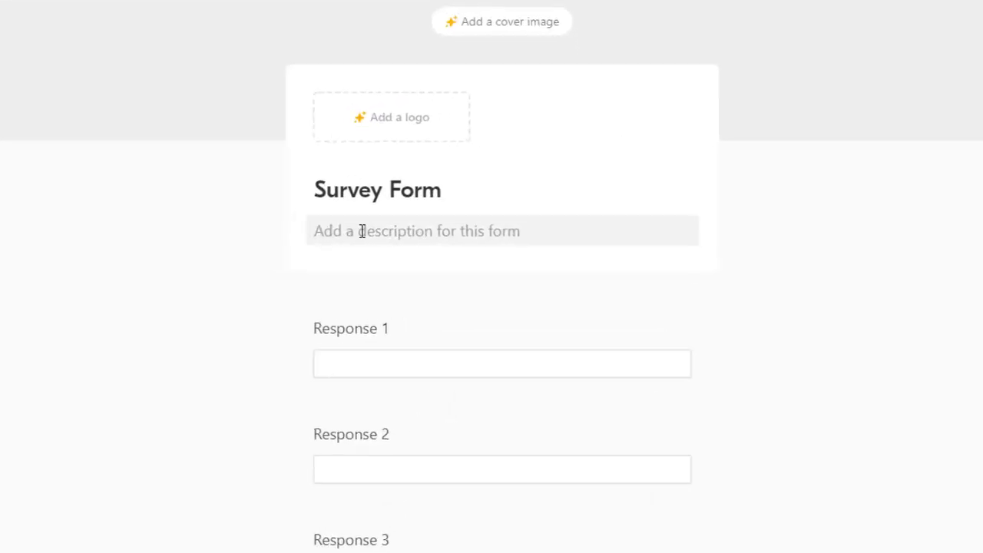
click(362, 231)
key(ctrl+v)
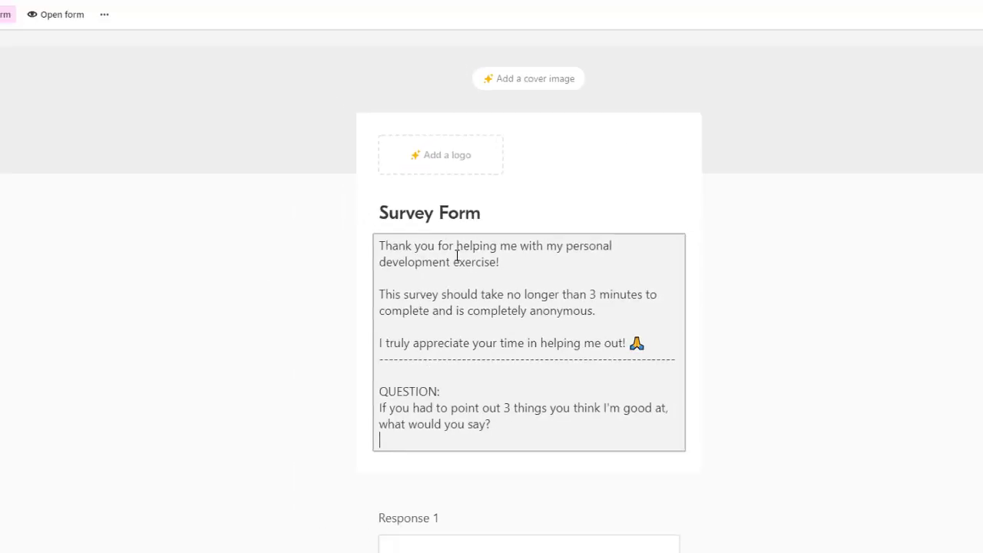
Step: Replace the Response 1 form label with "What's the first thing that comes to mind?" copied from the Word document, and make the field required
scroll(578, 352, down, 2)
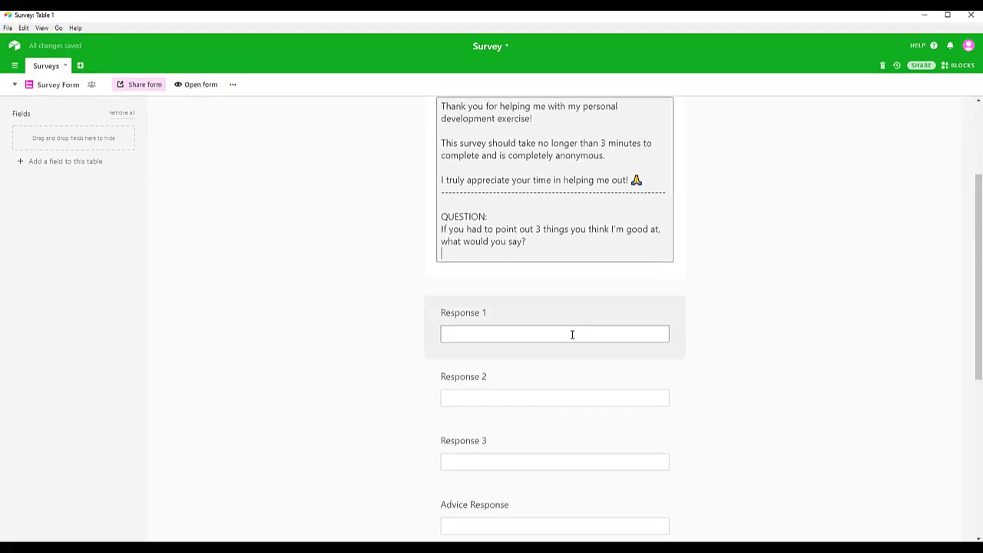
scroll(491, 286, down, 1)
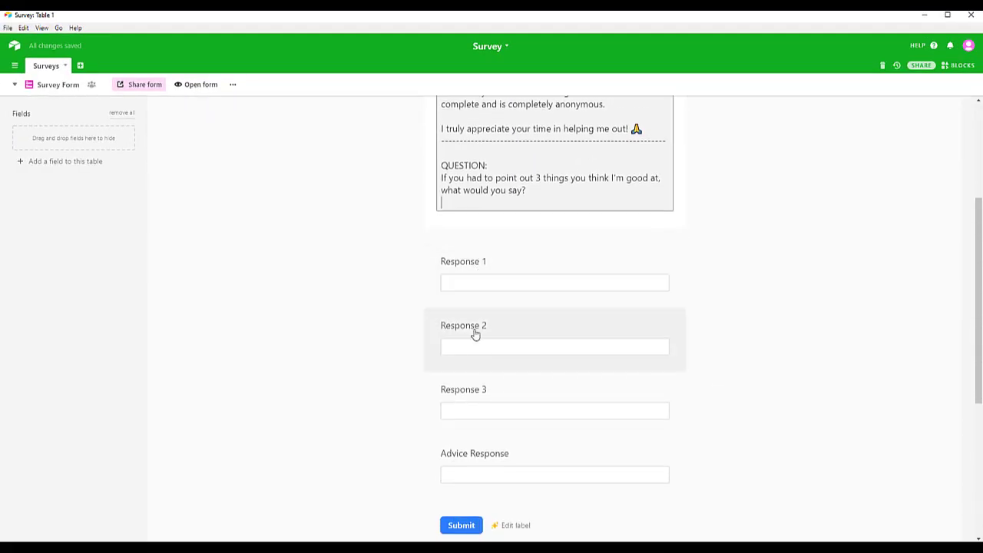
scroll(338, 307, down, 2)
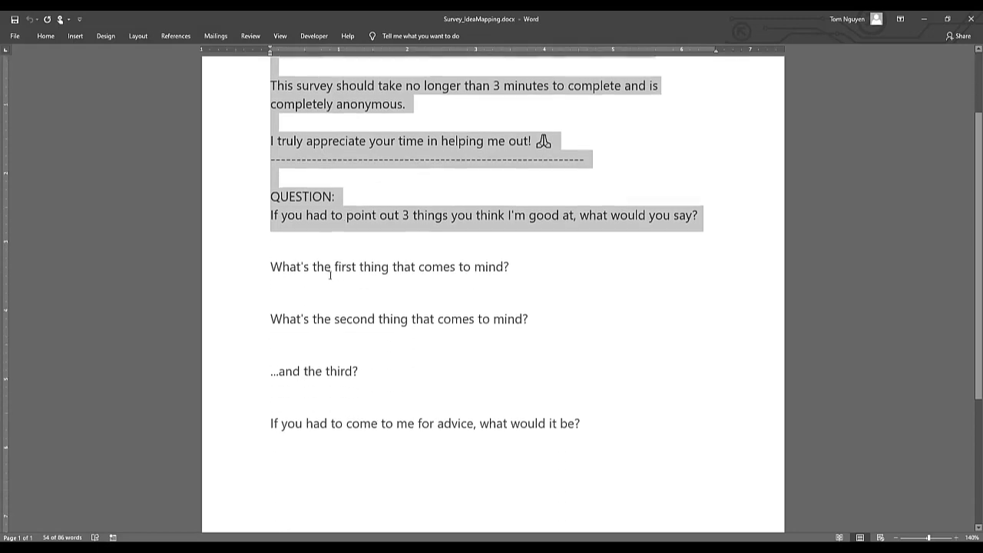
triple_click(325, 265)
key(ctrl+c)
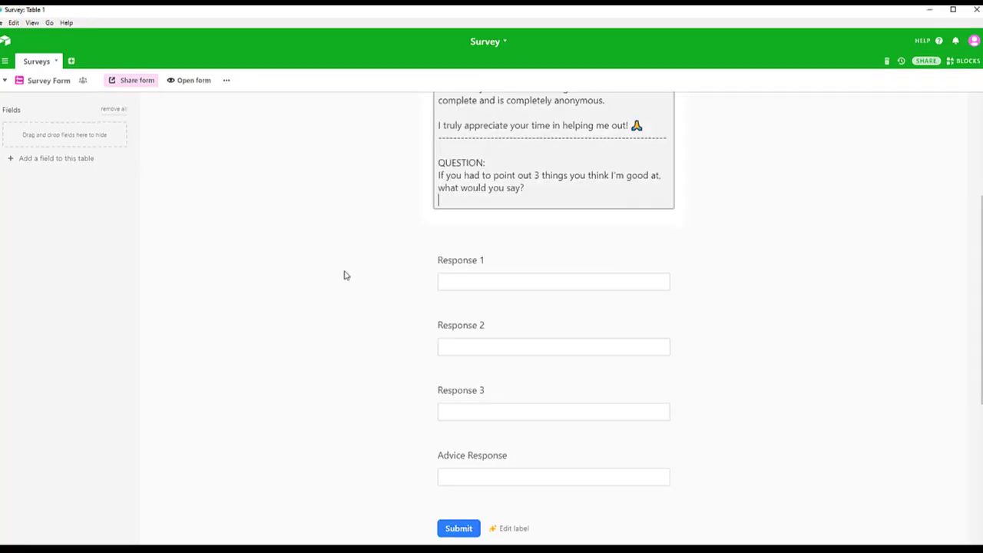
click(345, 234)
click(396, 199)
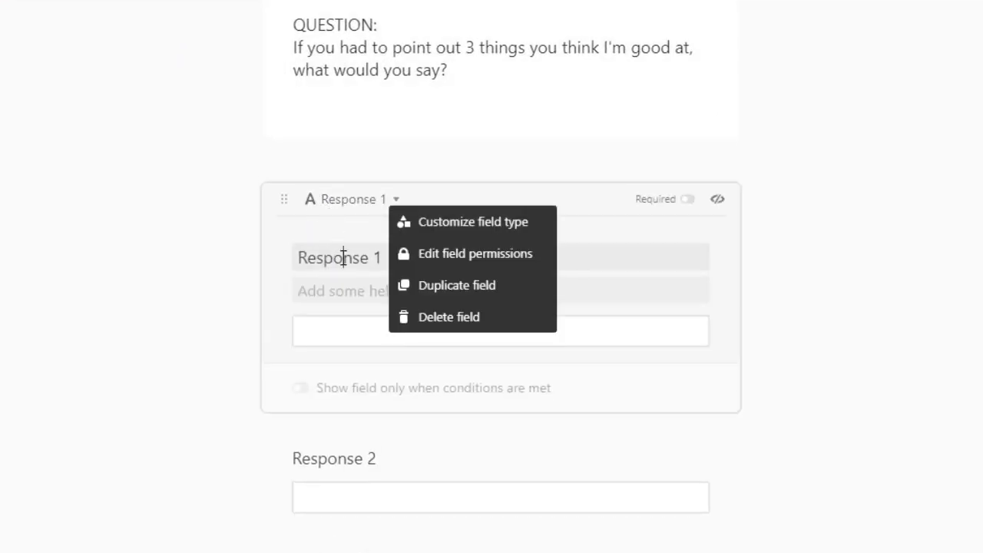
double_click(343, 258)
key(ctrl+v)
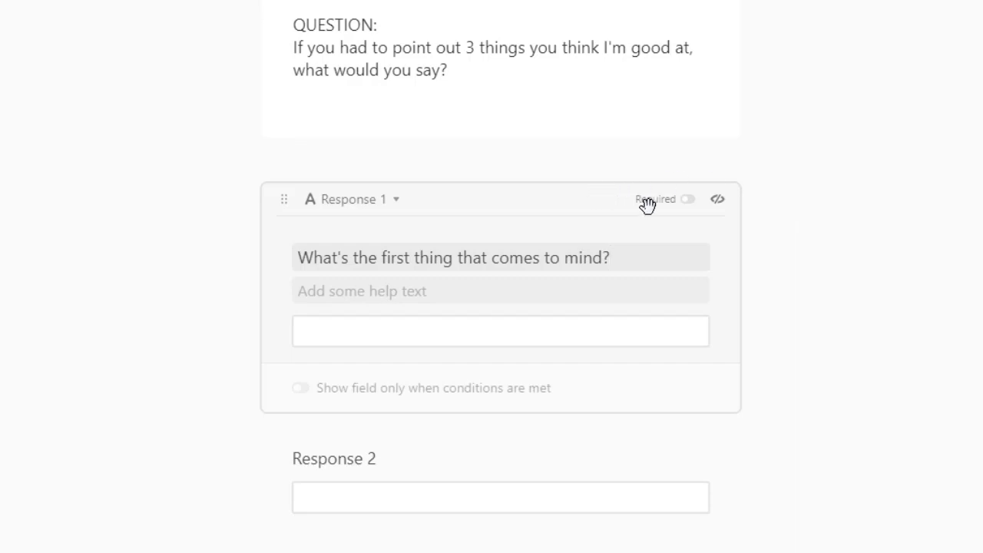
click(687, 200)
click(812, 228)
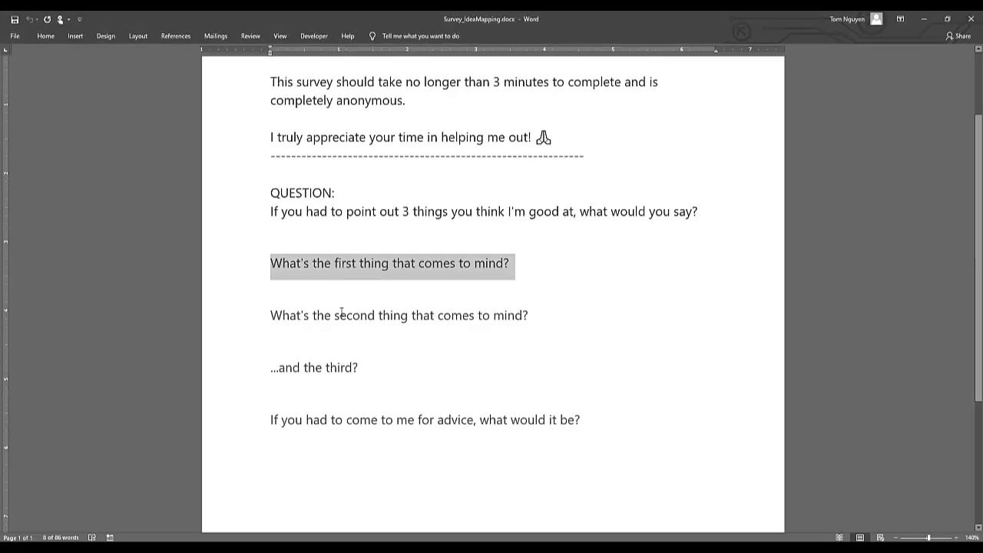
Step: Replace the Response 2 form label with "What's the second thing that comes to mind?" copied from the Word document, and make the field required
triple_click(342, 315)
key(ctrl+c)
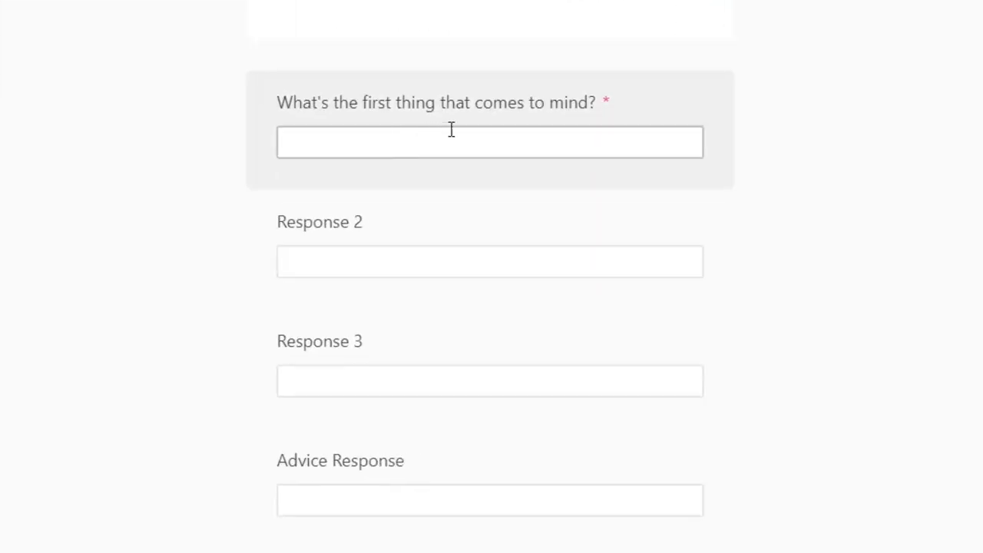
click(335, 198)
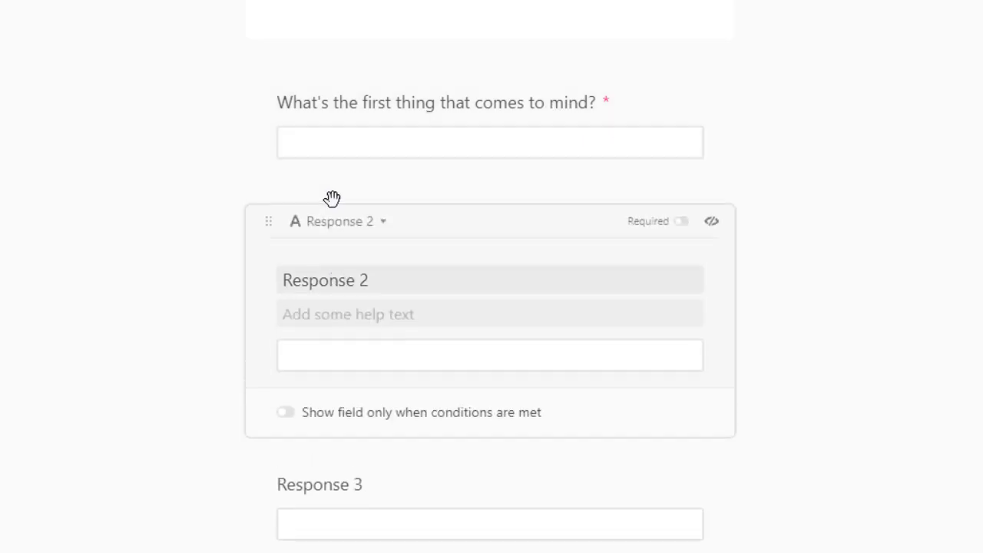
click(332, 199)
click(333, 235)
triple_click(344, 283)
key(ctrl+v)
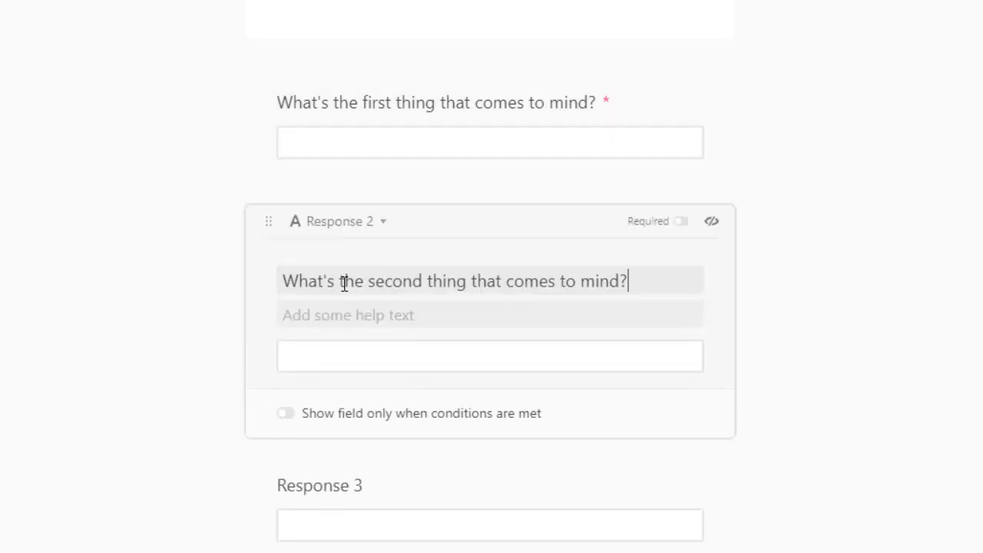
click(682, 223)
click(822, 246)
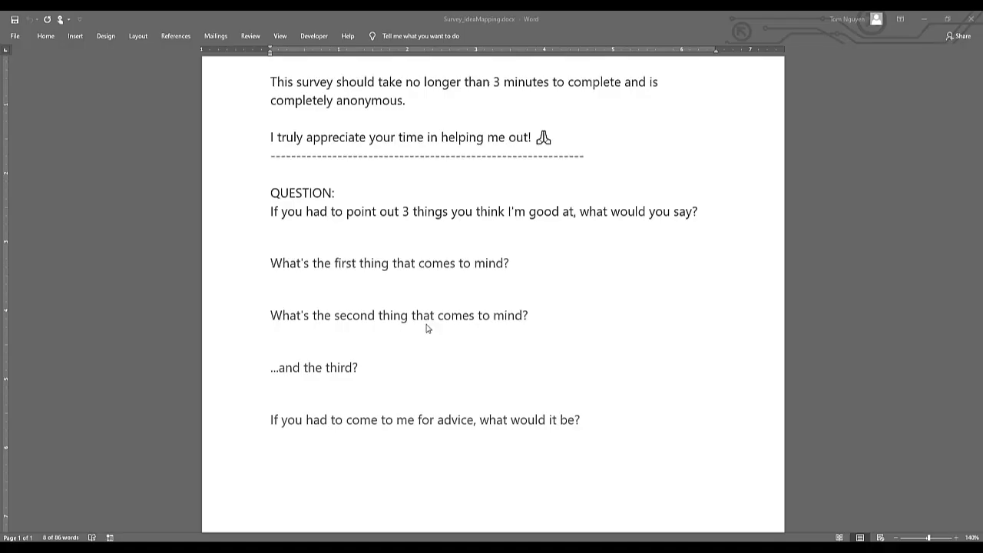
Step: Copy "...and the third?" from the Word document and paste it over the Response 3 label in the form
triple_click(428, 329)
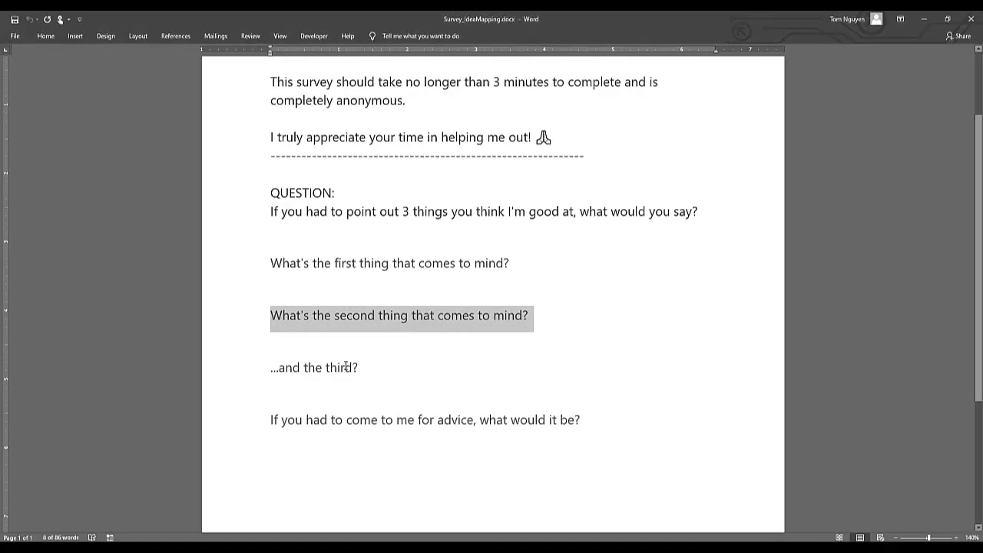
triple_click(346, 367)
key(ctrl+c)
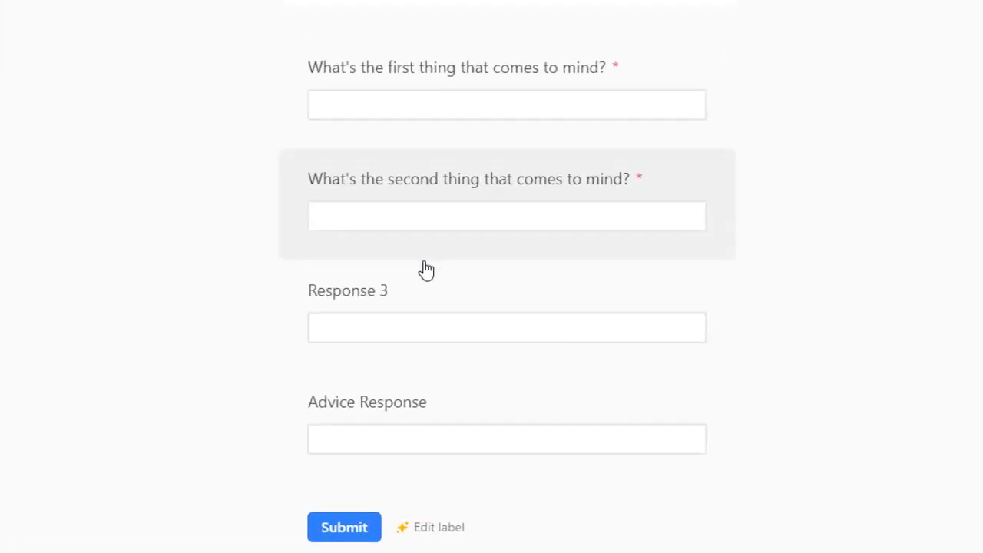
click(355, 292)
triple_click(359, 347)
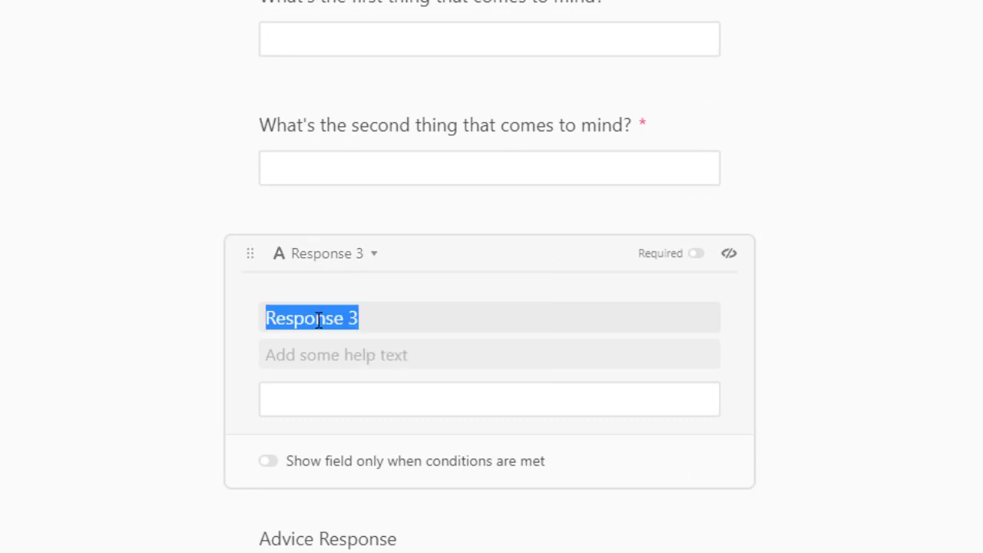
key(ctrl+v)
Step: Copy "If you had to come to me for advice, what would it be?" from the Word document and paste it over the Advice Response form label
scroll(427, 167, down, 6)
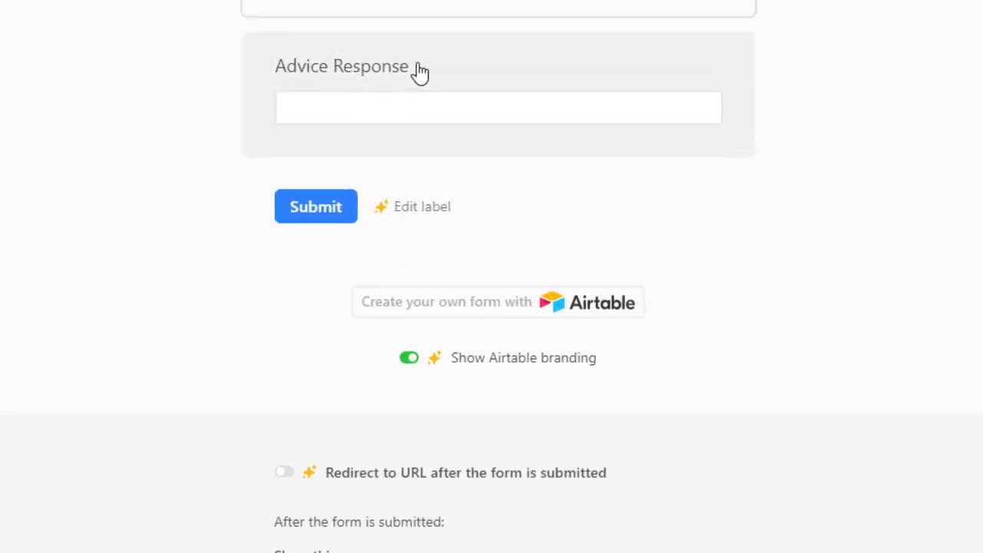
scroll(566, 147, down, 2)
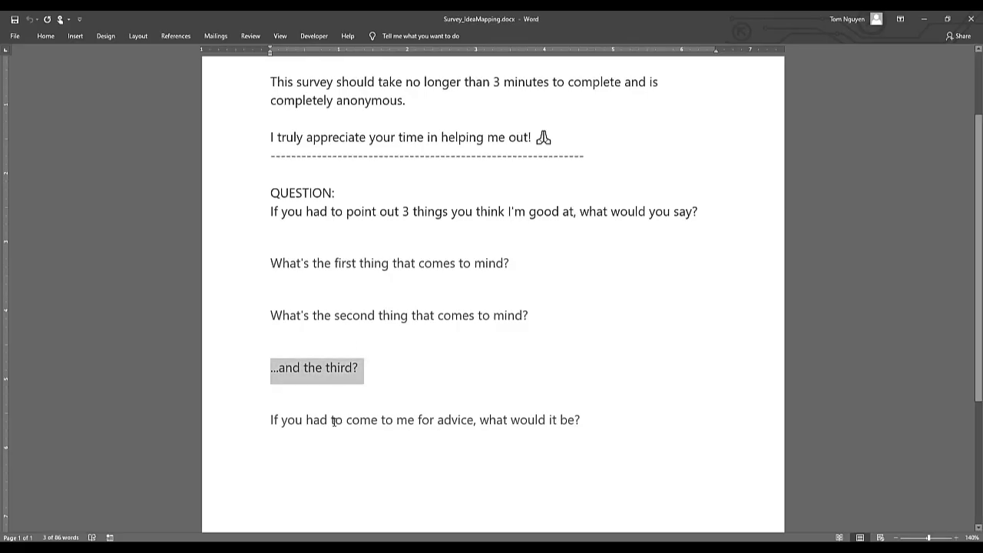
triple_click(332, 420)
key(ctrl+c)
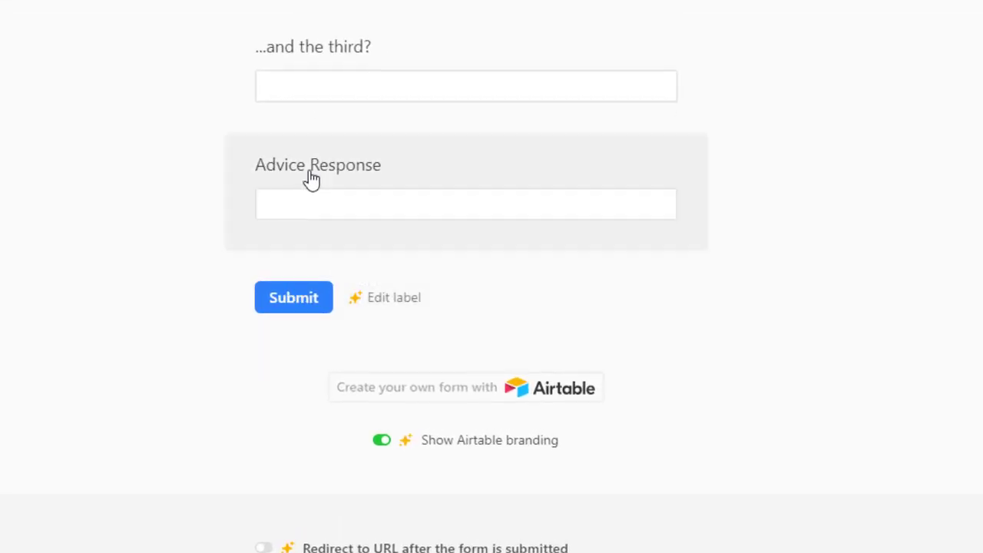
click(311, 179)
triple_click(336, 222)
key(ctrl+v)
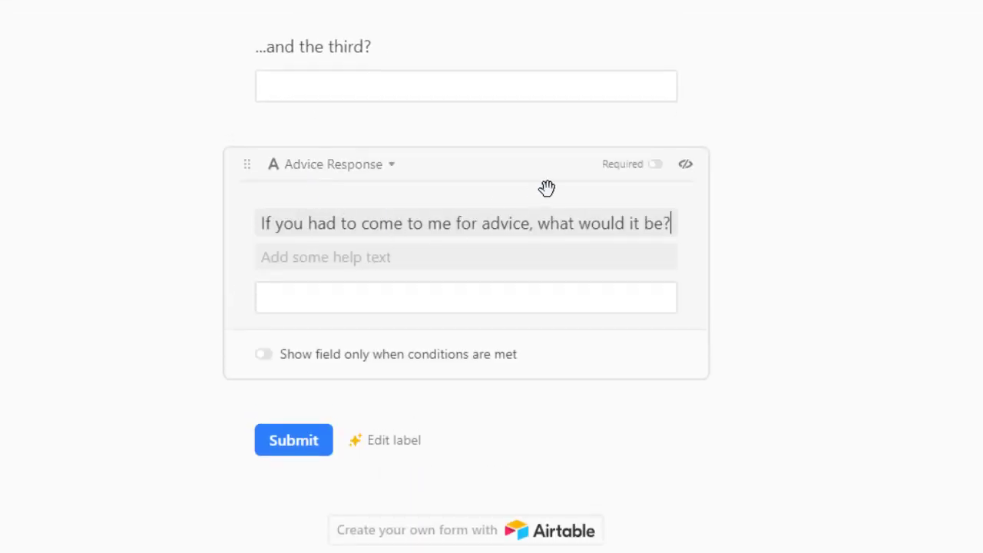
Step: Make the Advice Response and Response 3 fields required in the survey form
click(654, 165)
scroll(836, 245, up, 3)
click(772, 259)
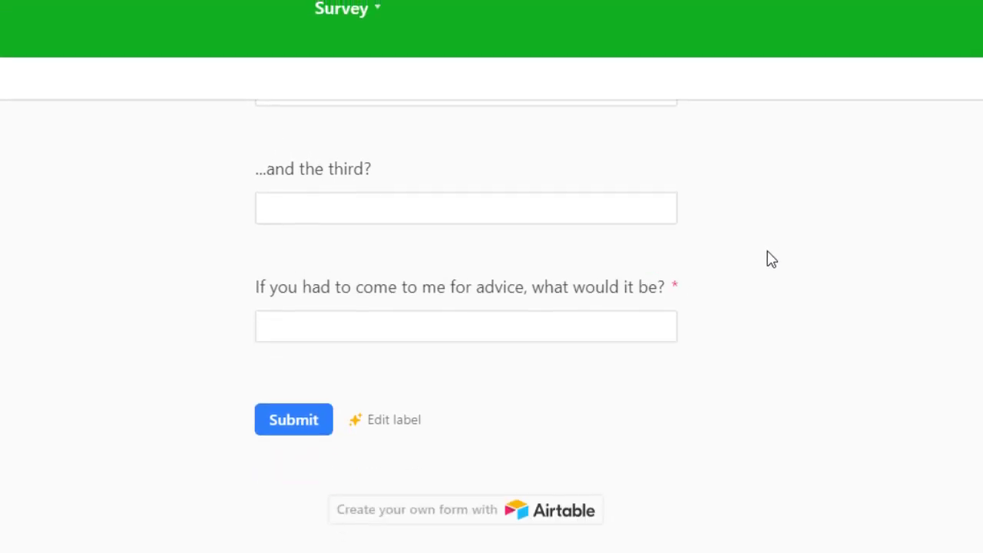
click(676, 197)
click(655, 261)
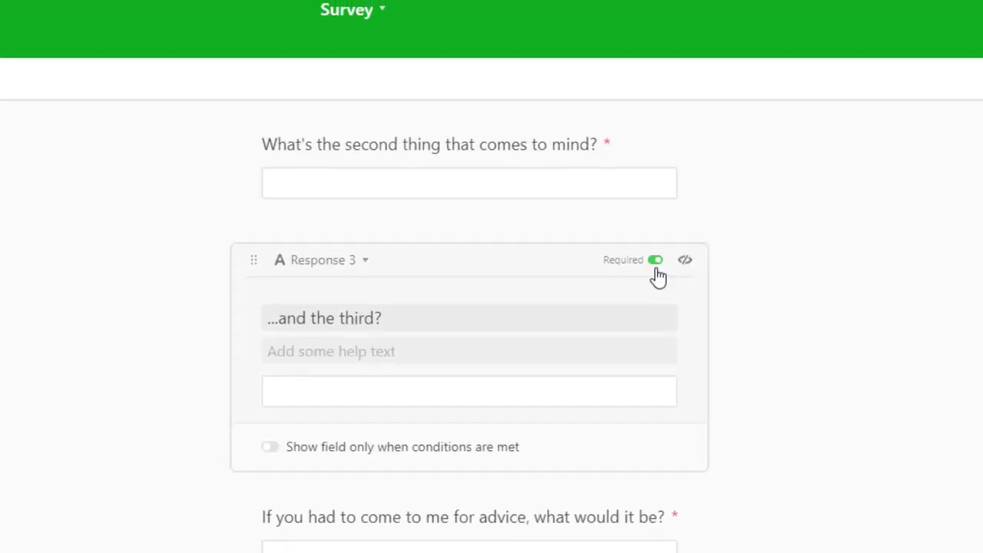
click(777, 294)
scroll(745, 309, up, 1)
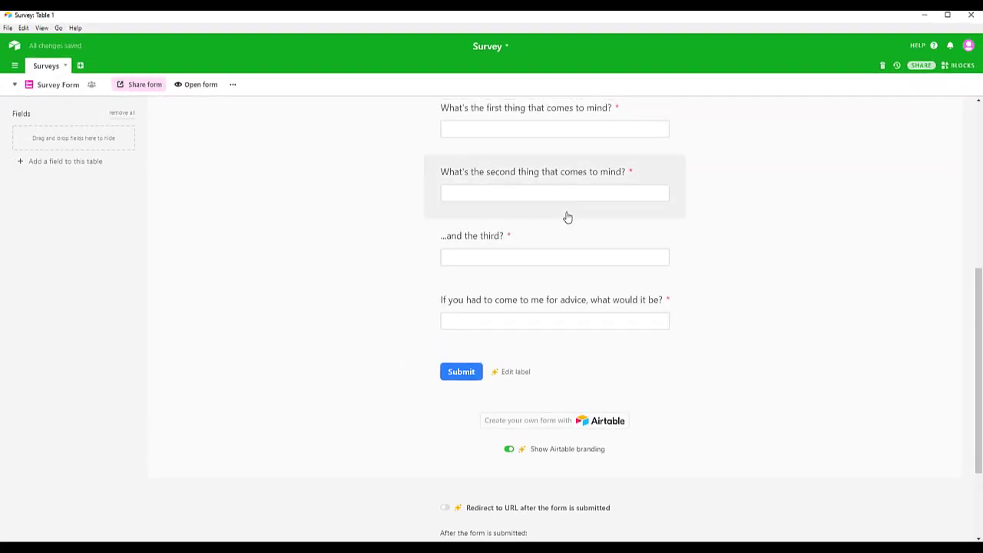
Step: Share the Survey Form through a private link, open the live form and look through its questions
scroll(567, 217, up, 4)
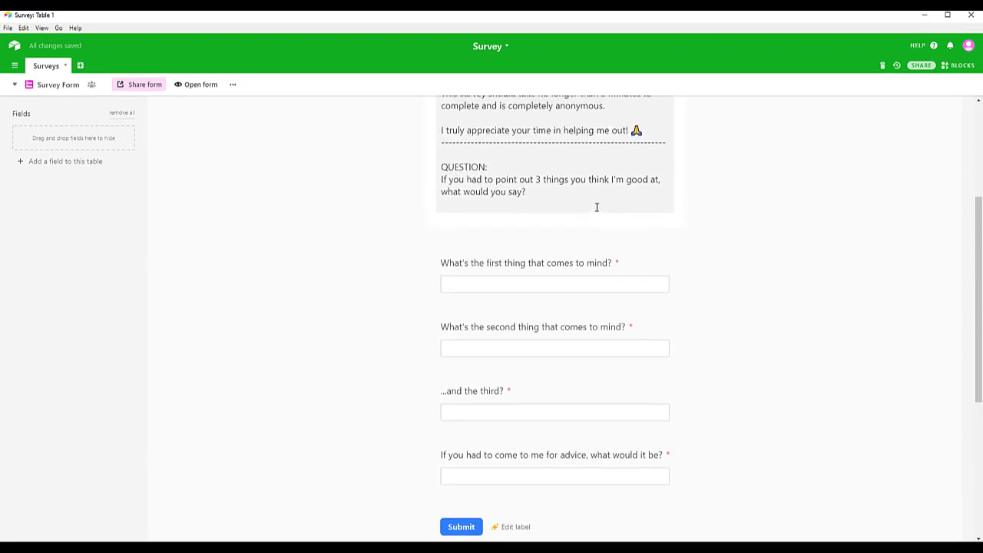
scroll(597, 208, up, 5)
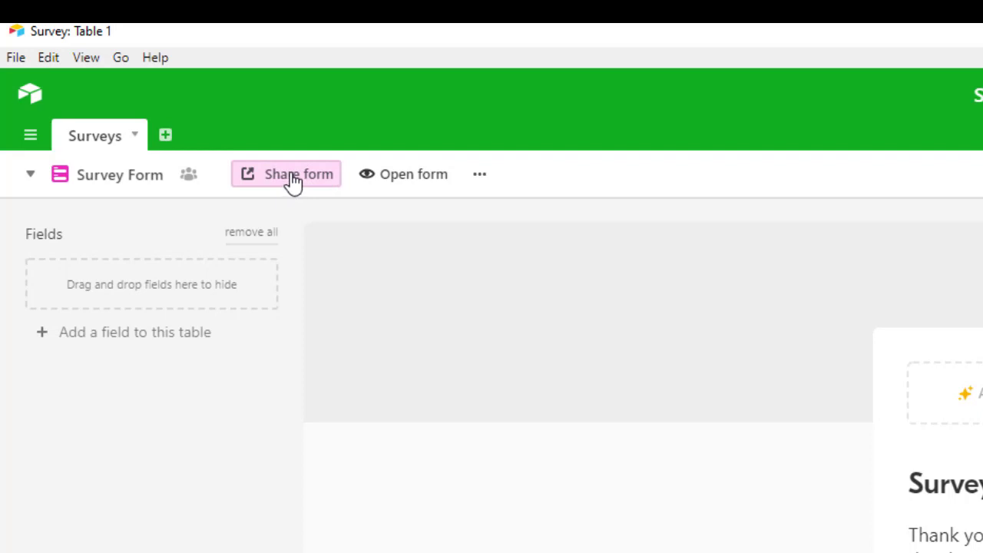
click(293, 180)
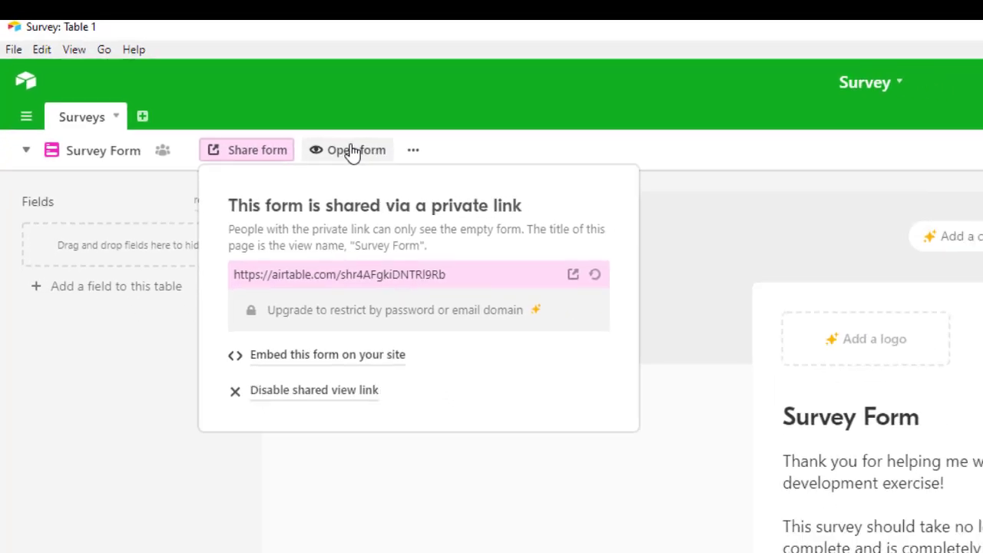
click(407, 175)
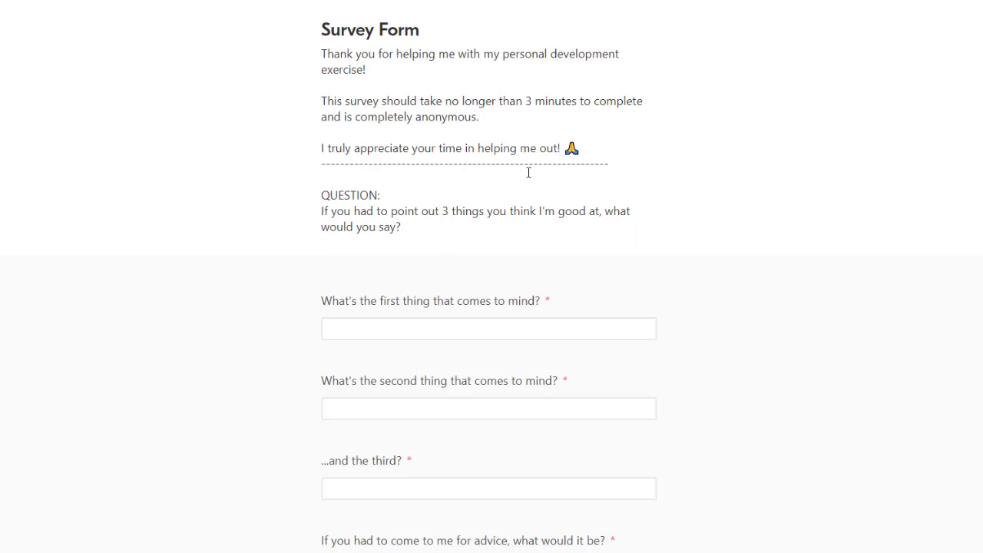
scroll(358, 136, down, 3)
scroll(366, 160, up, 3)
Step: Answer the live form with "Web Development", "Databases", "People" and "Financial advice" in question order, and submit the response
click(370, 326)
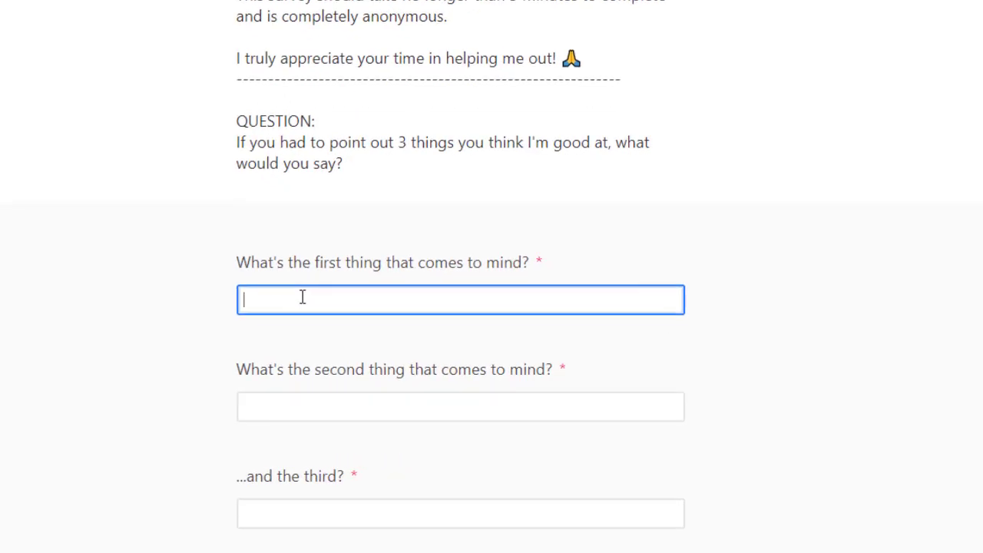
text(w)
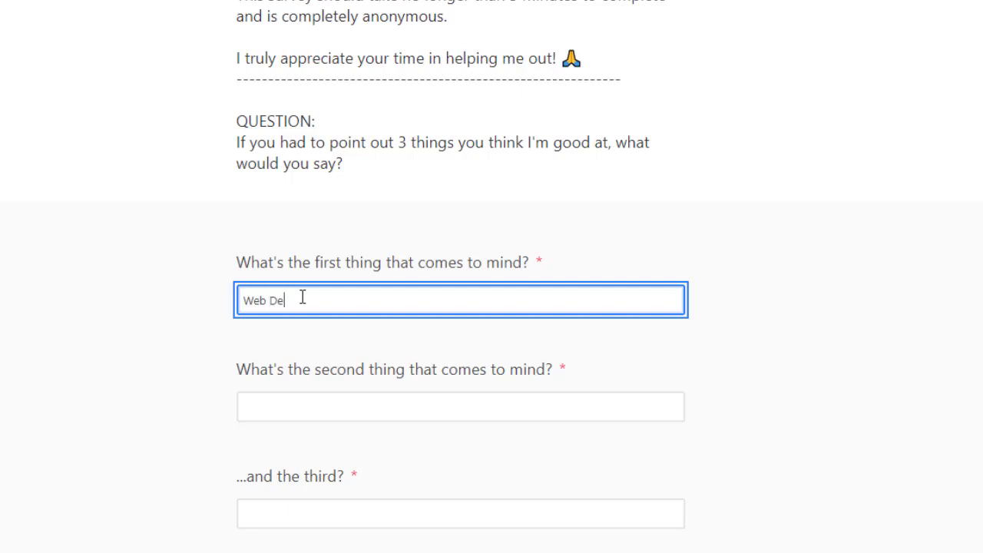
text(eb Development)
key(Tab)
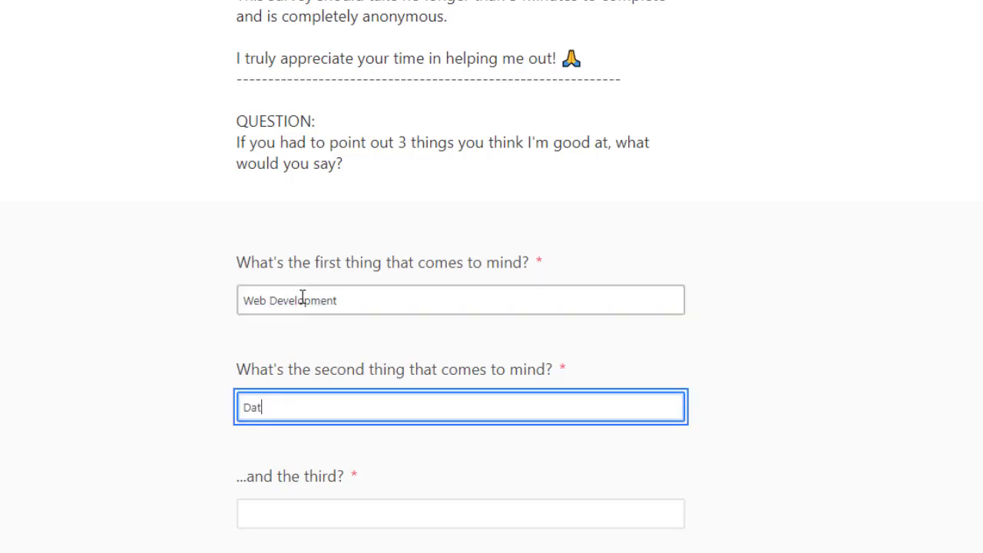
text(Databases)
key(Tab)
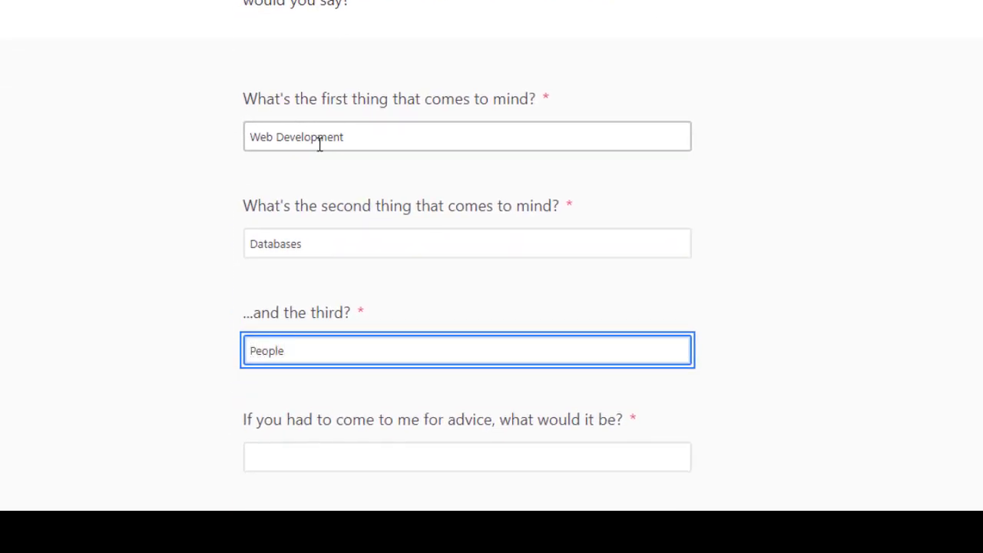
scroll(319, 145, down, 4)
click(313, 169)
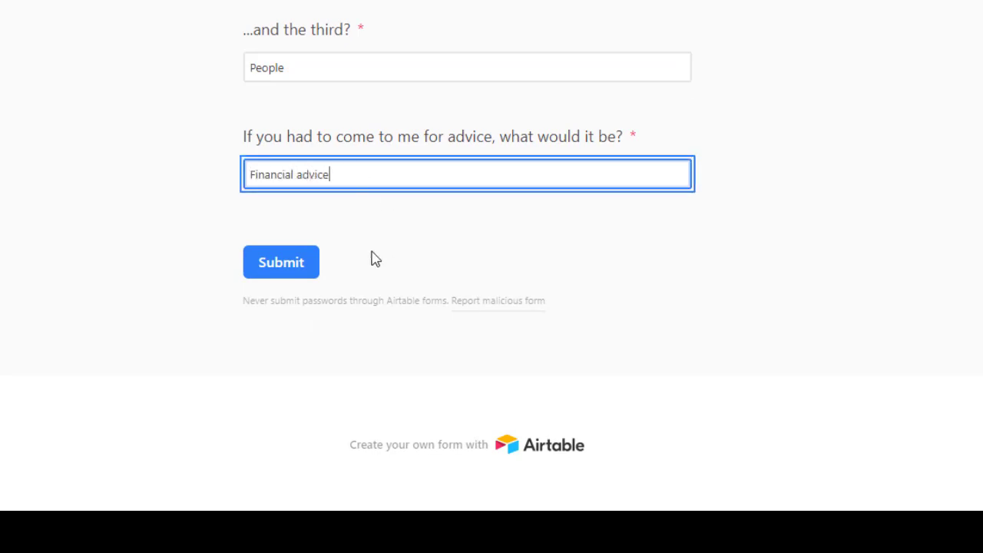
click(281, 265)
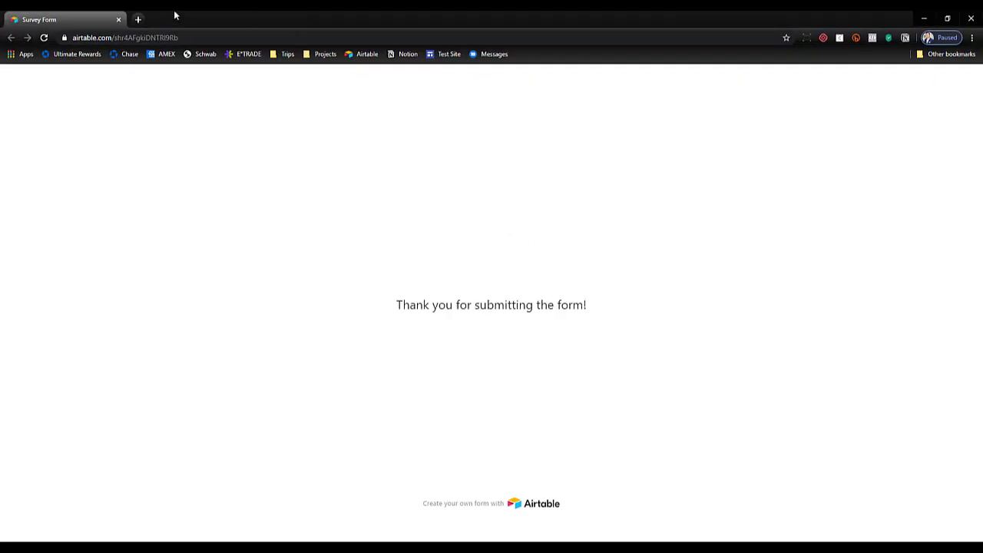
Step: Close the submitted form and switch the Surveys table to the All Responses view to check the submission
click(118, 21)
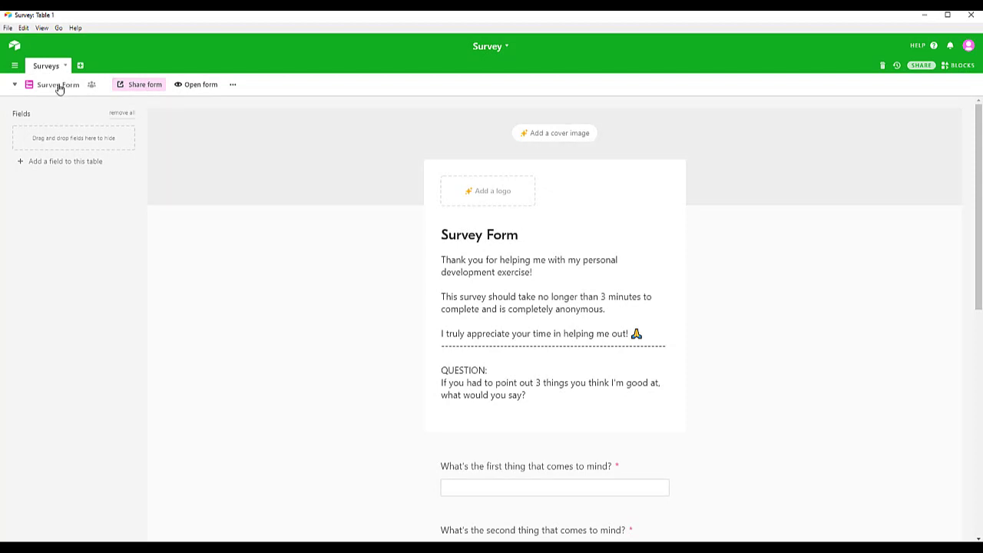
click(59, 86)
click(87, 111)
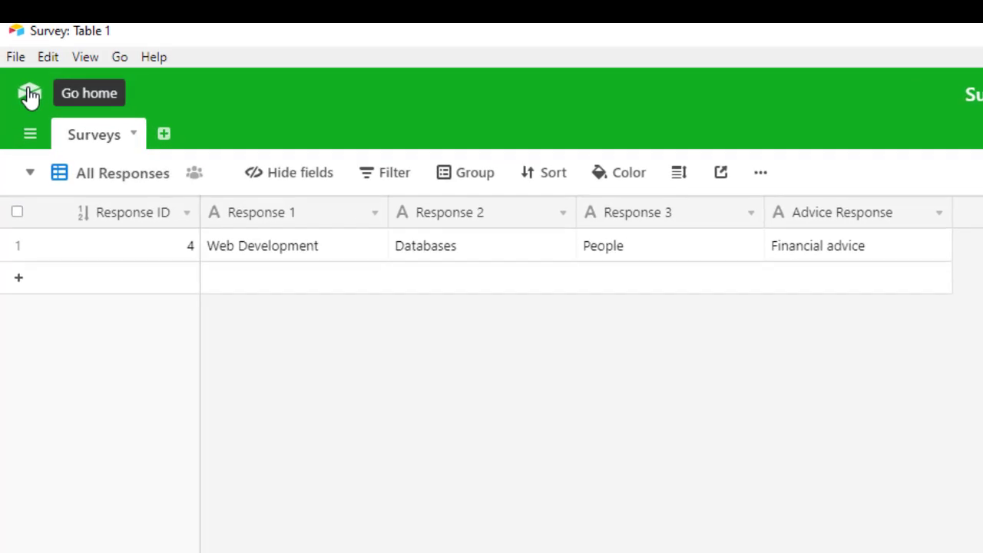
Step: Go to the Airtable home page, reopen the Survey base and switch to its Survey Form view
click(29, 96)
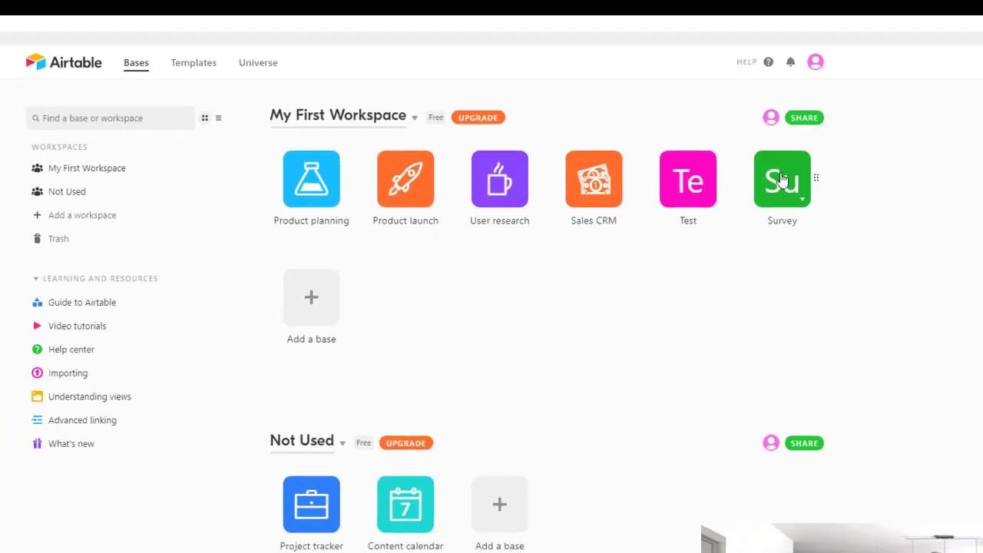
click(789, 187)
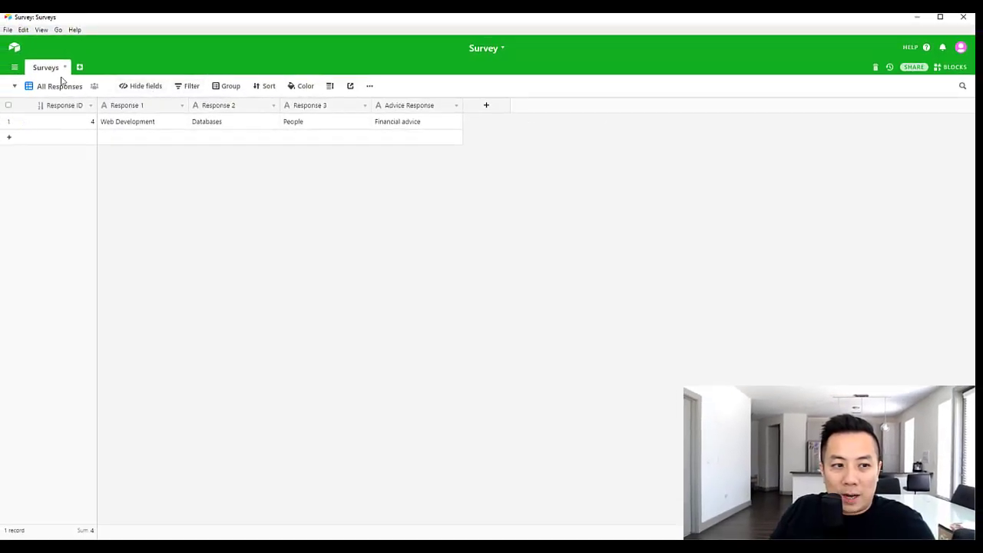
click(61, 84)
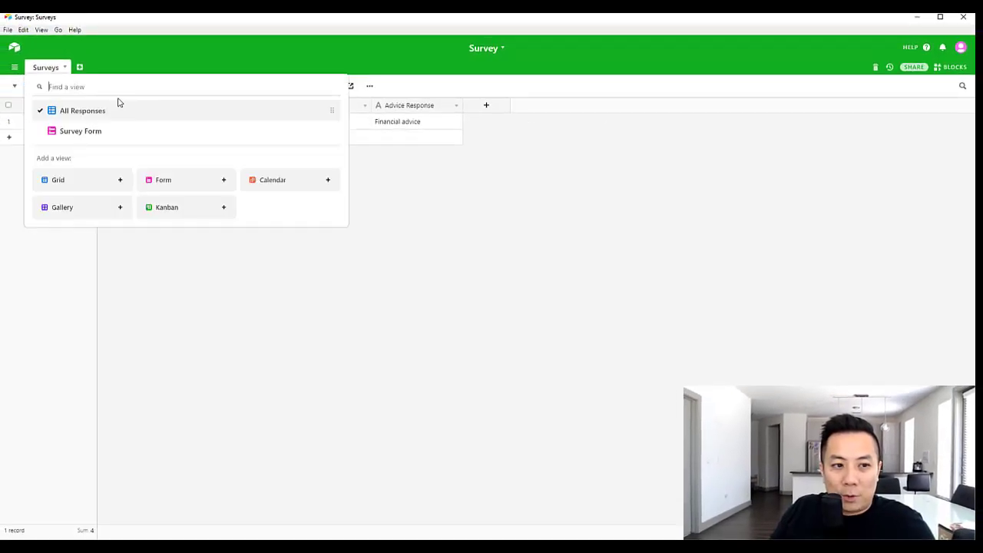
click(76, 132)
Step: Copy the Survey Form's private link from its sharing options
click(142, 86)
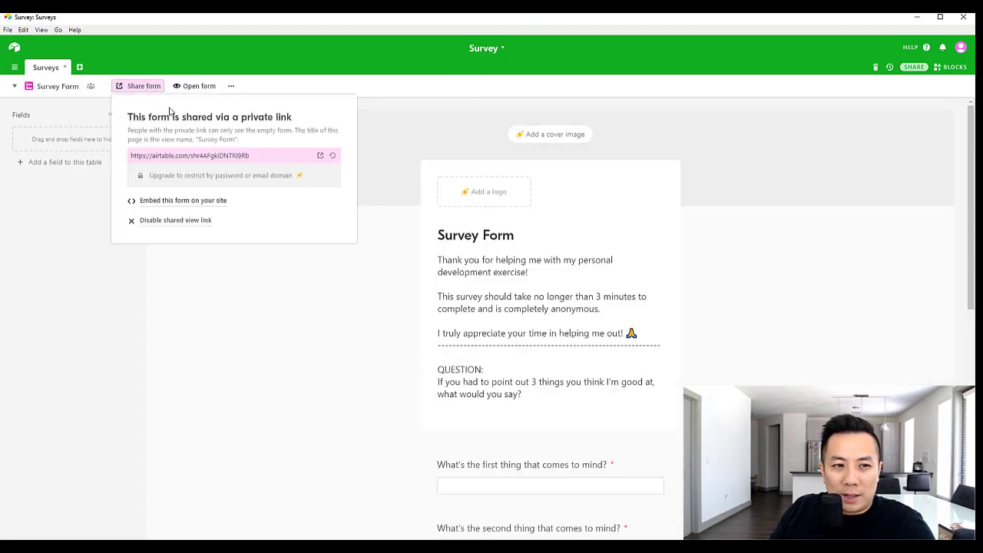
click(175, 154)
right_click(174, 152)
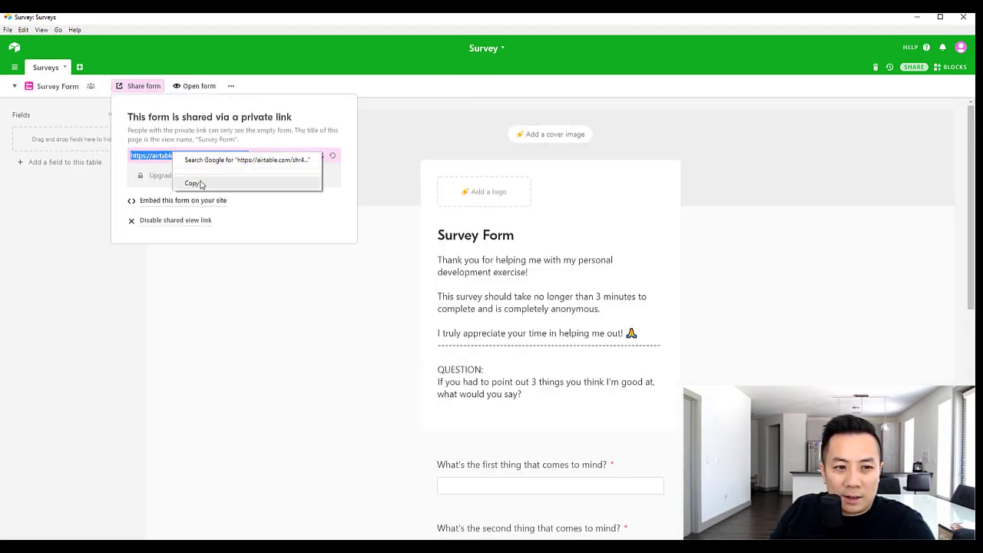
click(196, 182)
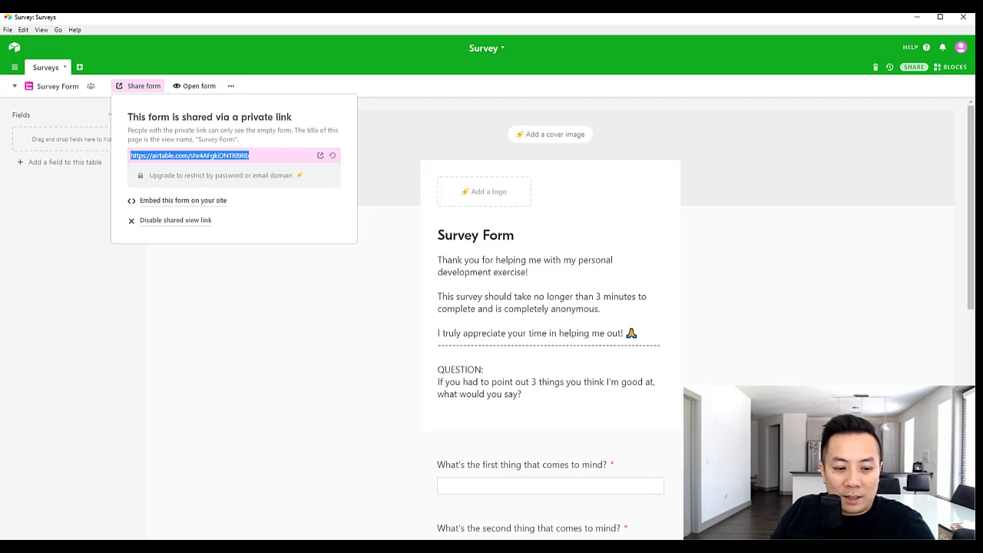
Step: Switch to Google Chrome, load the copied form link in place of the Google address, and look through the published form
click(178, 546)
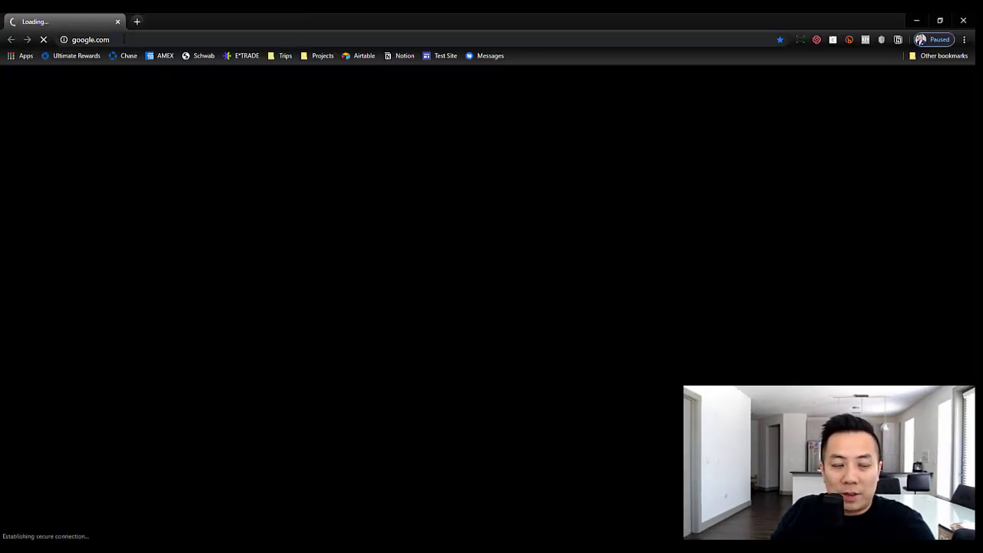
click(123, 39)
double_click(123, 40)
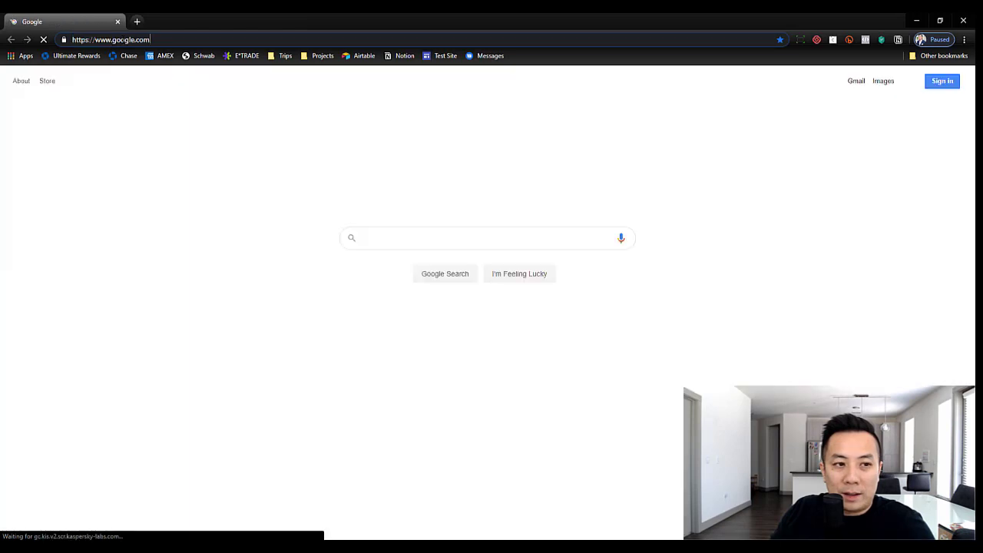
triple_click(123, 39)
right_click(122, 39)
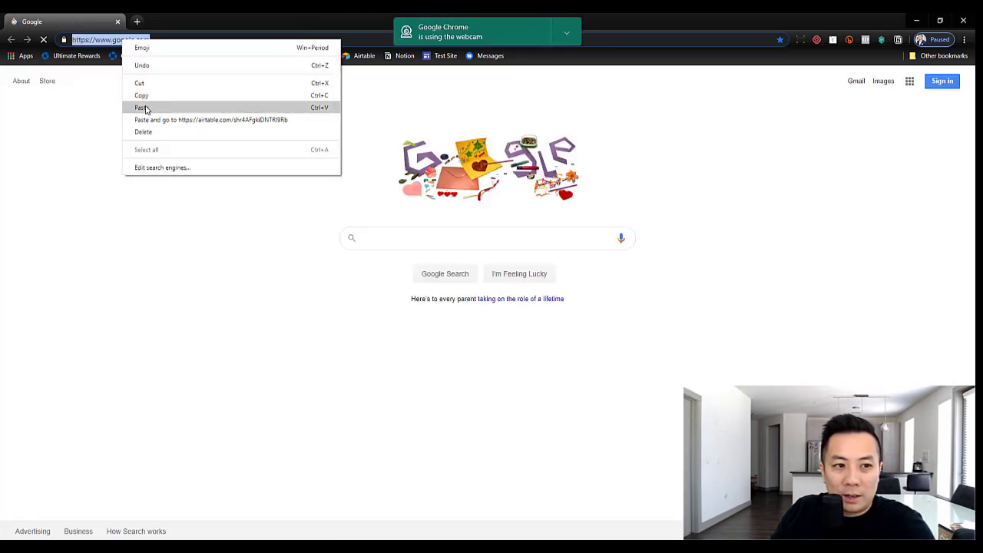
click(144, 108)
click(568, 33)
click(514, 62)
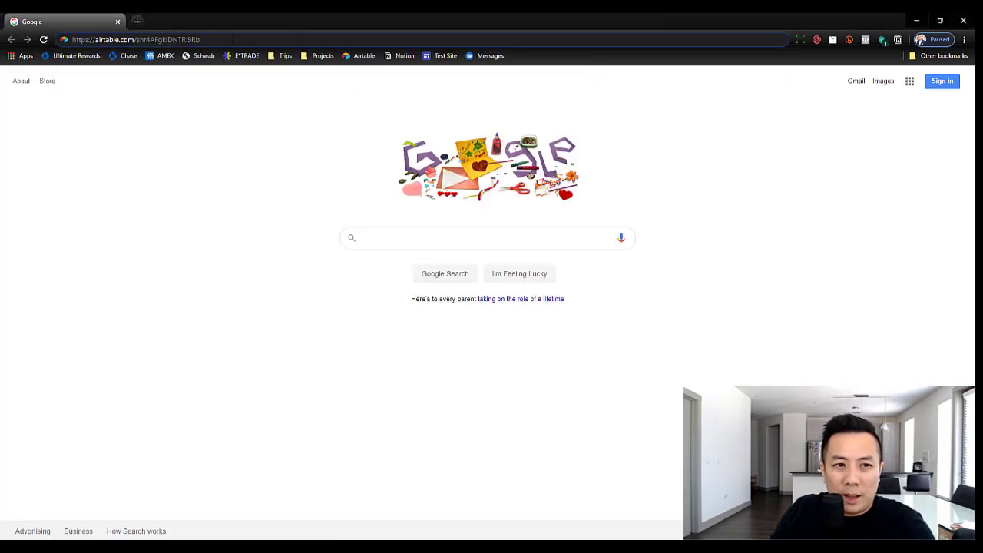
key(Return)
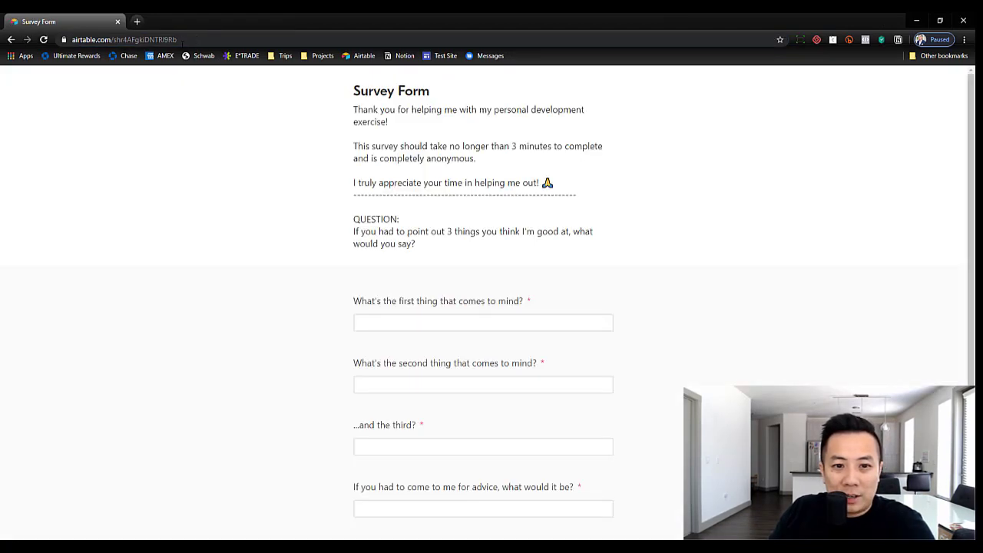
scroll(425, 282, down, 2)
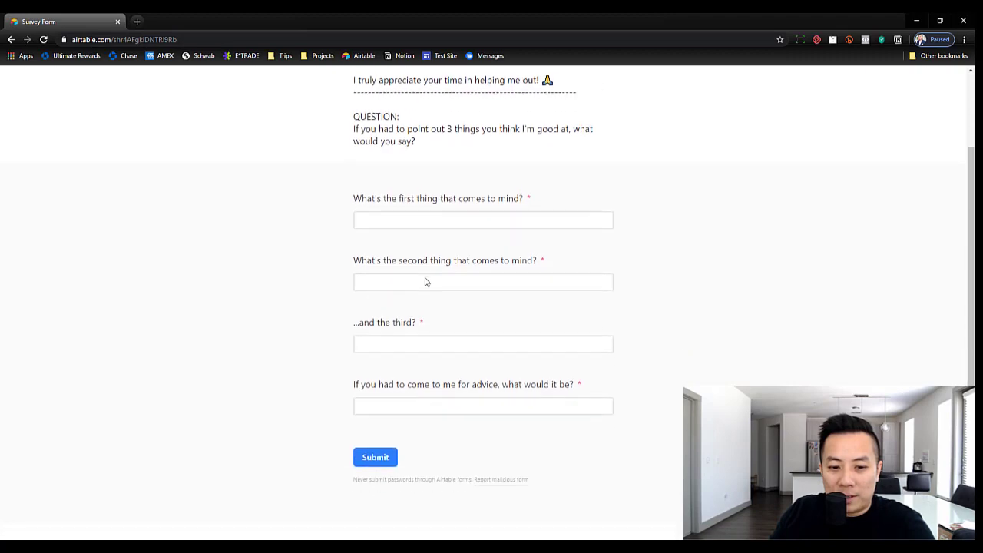
scroll(424, 282, up, 2)
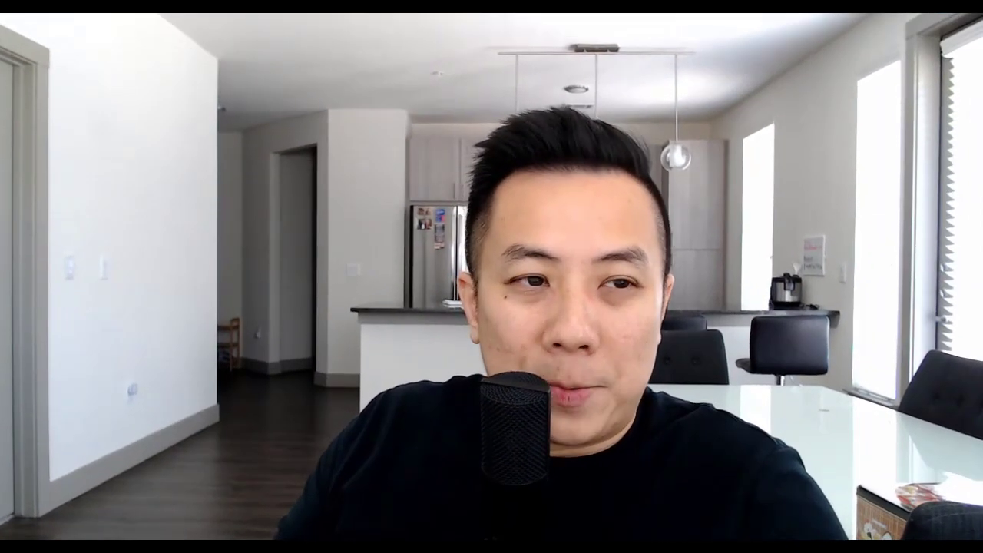